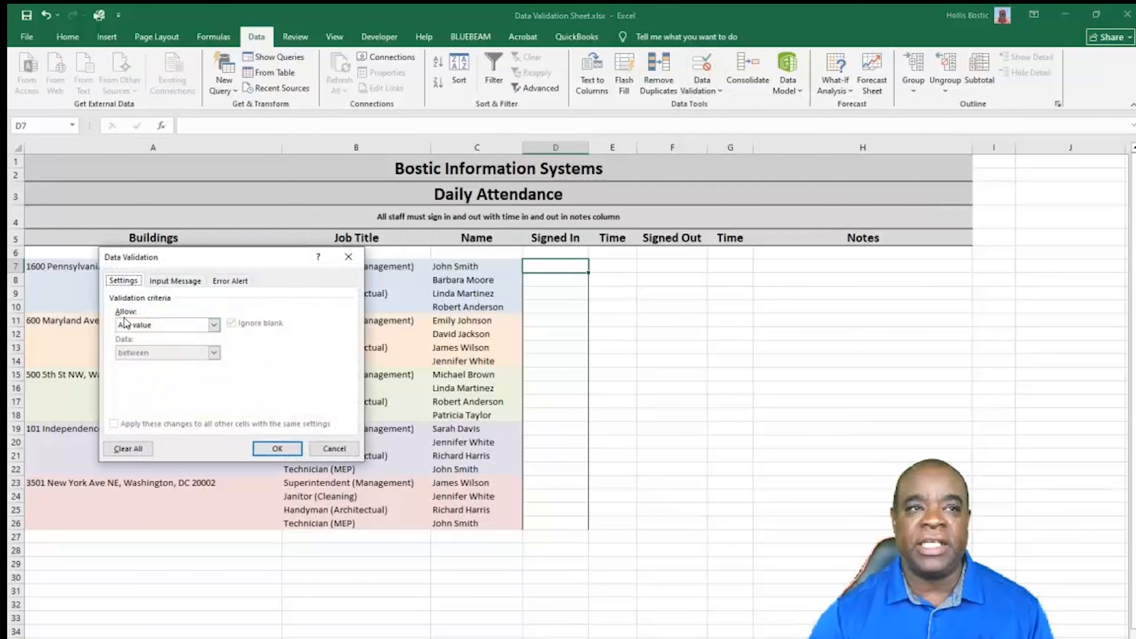
Restrict cell D7 under Signed In to a validation list with the source "Select, Yes, No".
{"action": "left_click", "coordinate": [214, 326]}
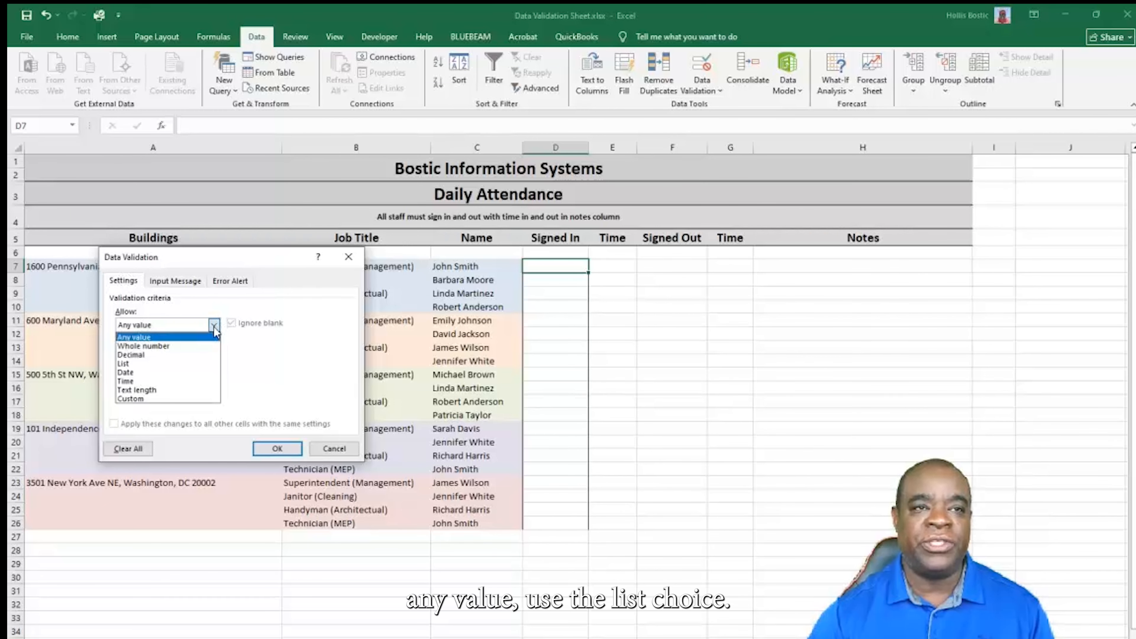
{"action": "left_click", "coordinate": [195, 364]}
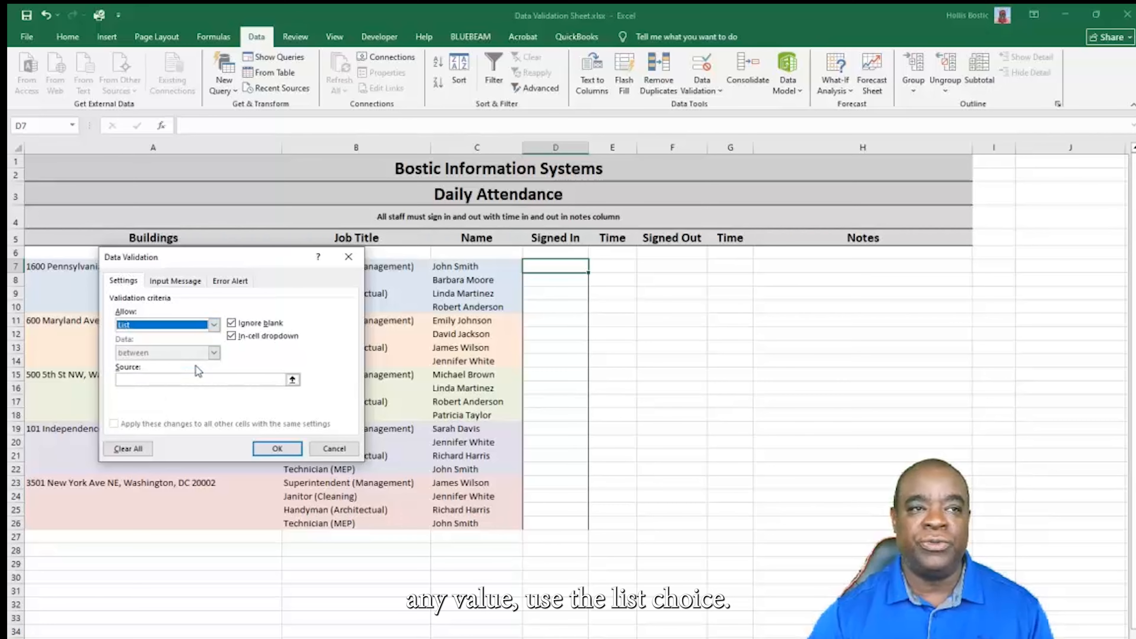
{"action": "left_click", "coordinate": [182, 380]}
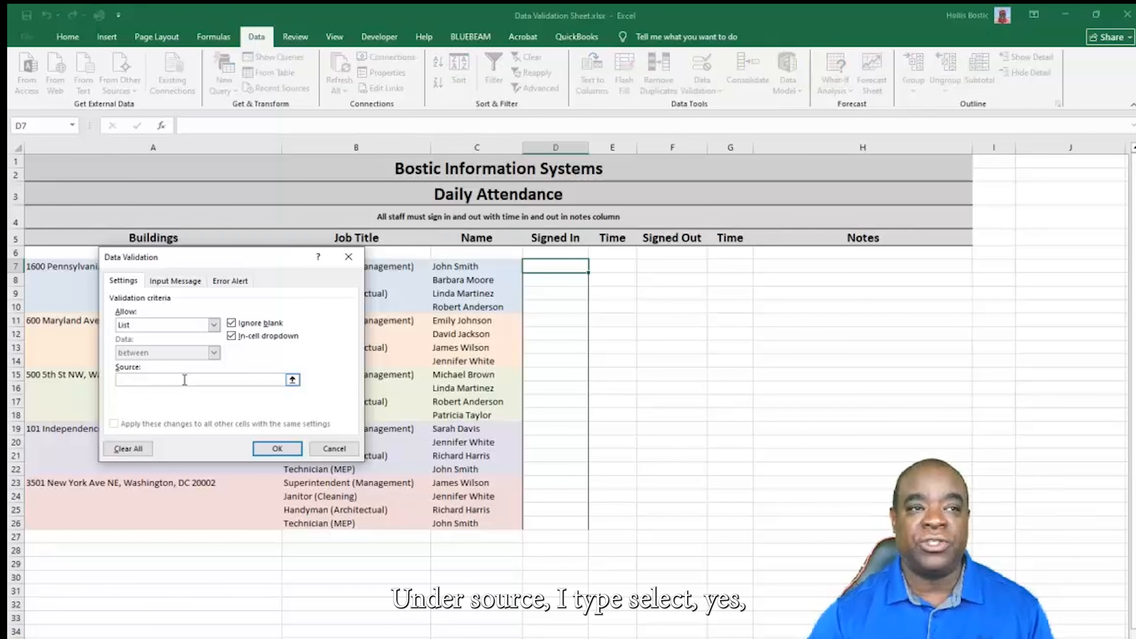
{"action": "type", "text": "Sele"}
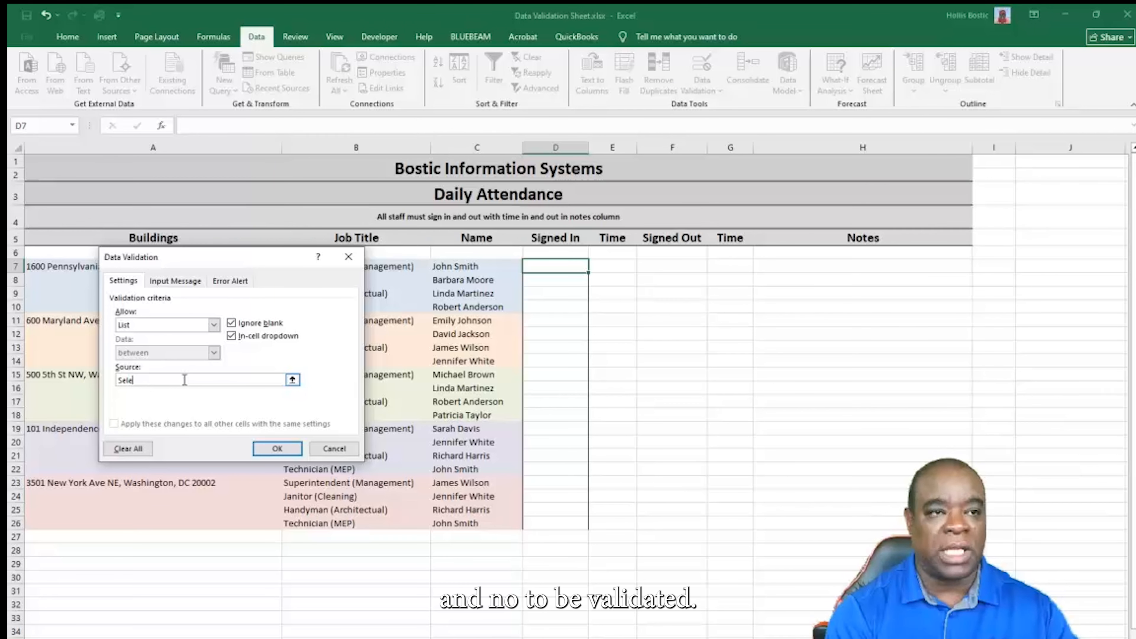
{"action": "type", "text": "ct, Yes, No"}
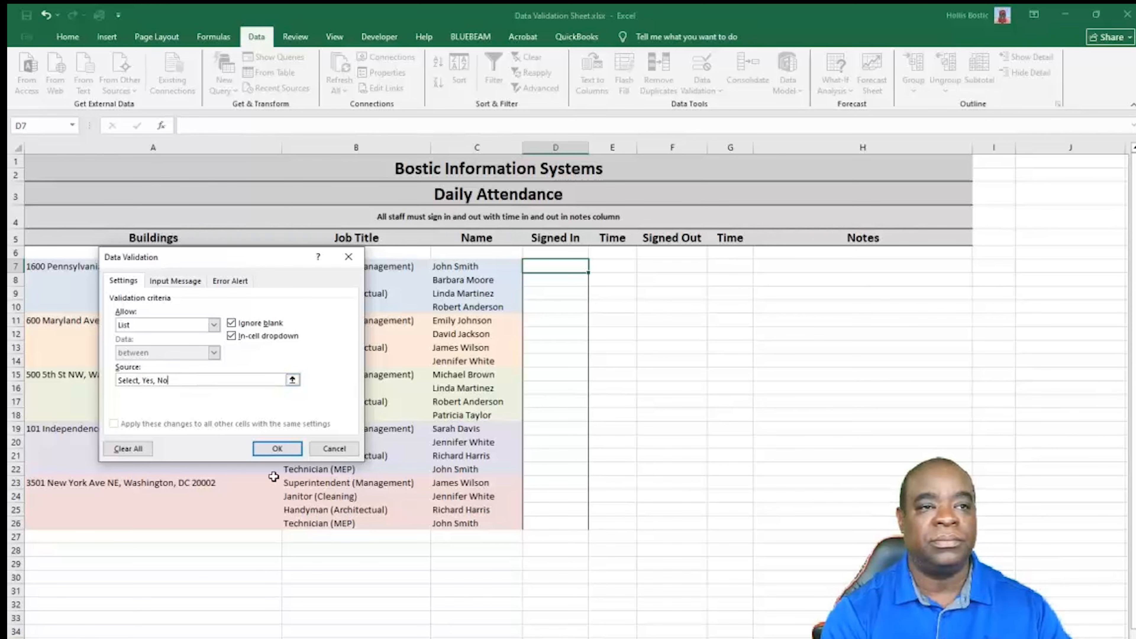
{"action": "left_click", "coordinate": [277, 449]}
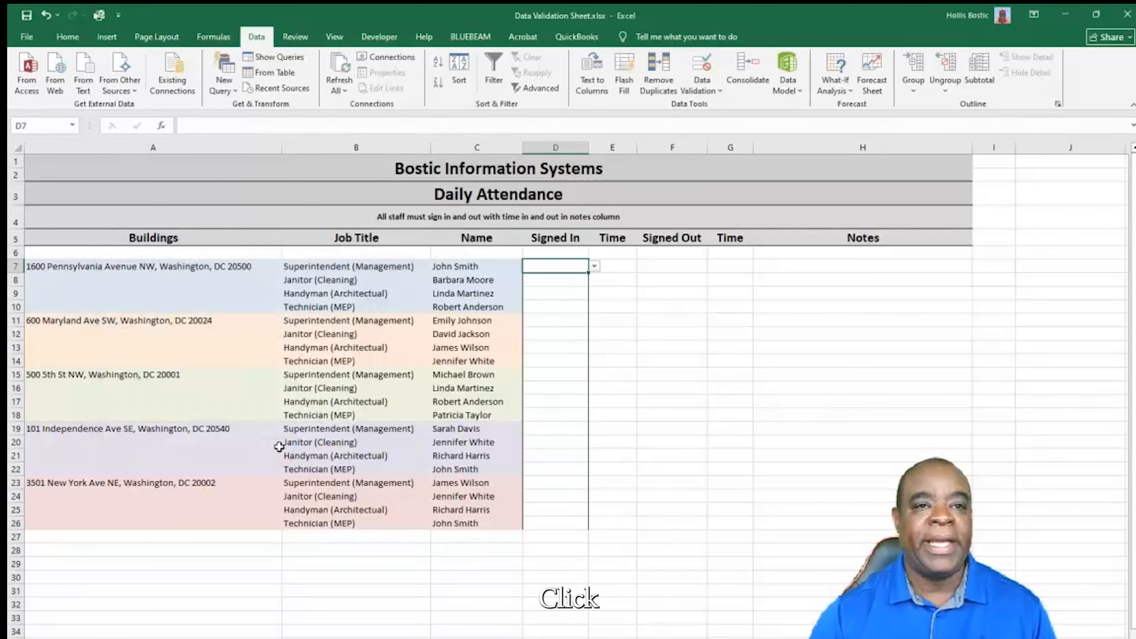
Choose Select in D7 and fill the cell with its list validation down the Signed In column to D26.
{"action": "left_click", "coordinate": [594, 267]}
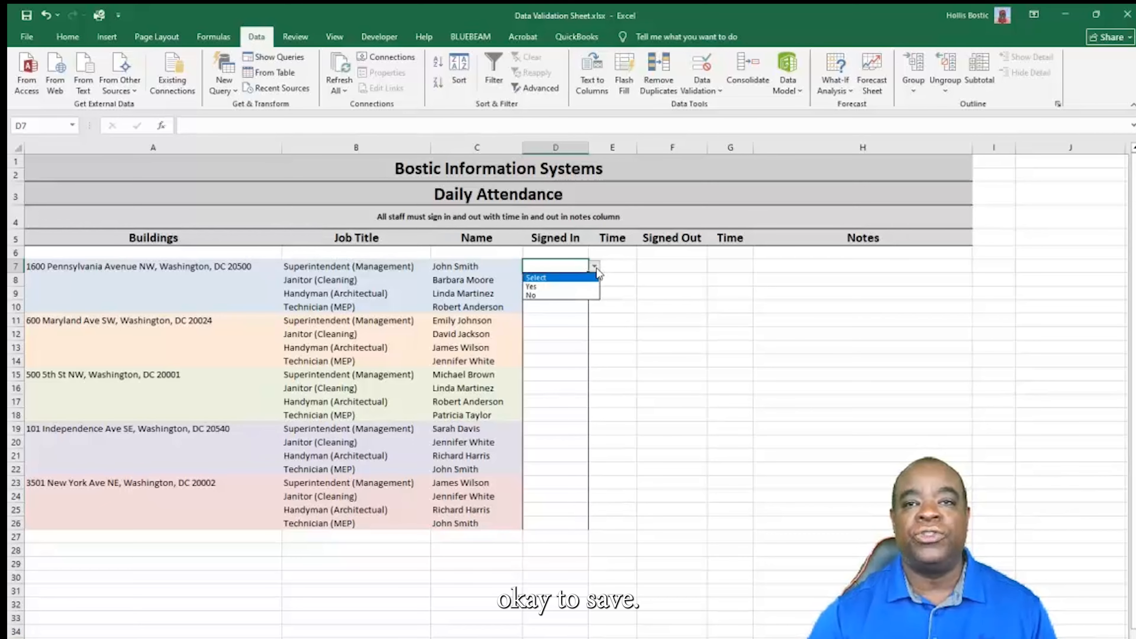
{"action": "left_click", "coordinate": [542, 278]}
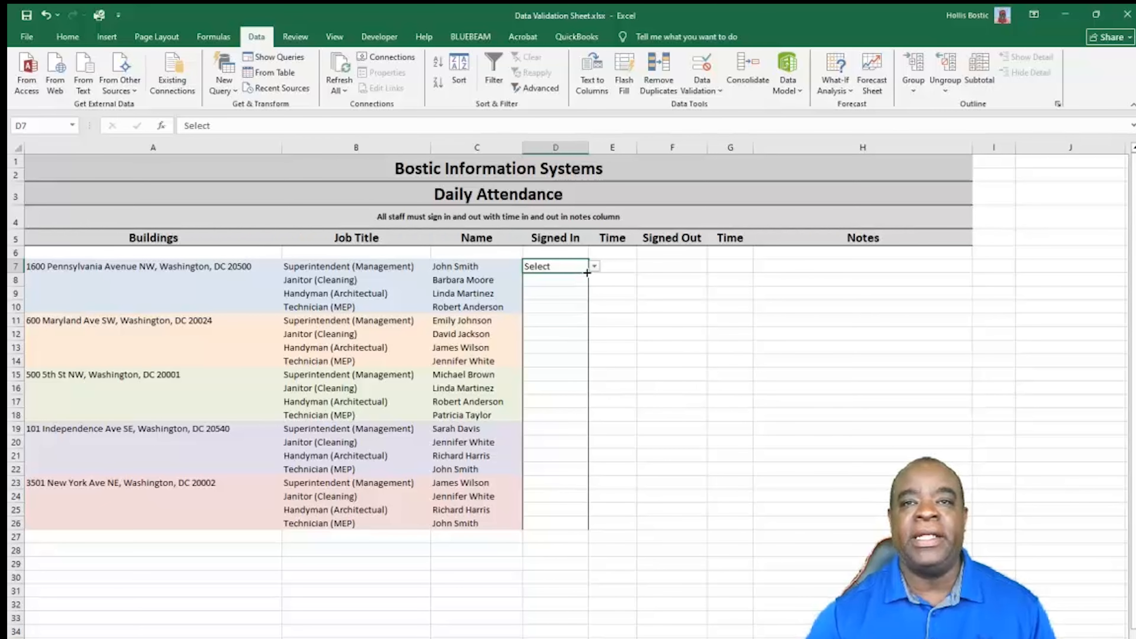
{"action": "left_click_drag", "start_coordinate": [587, 273], "coordinate": [574, 529]}
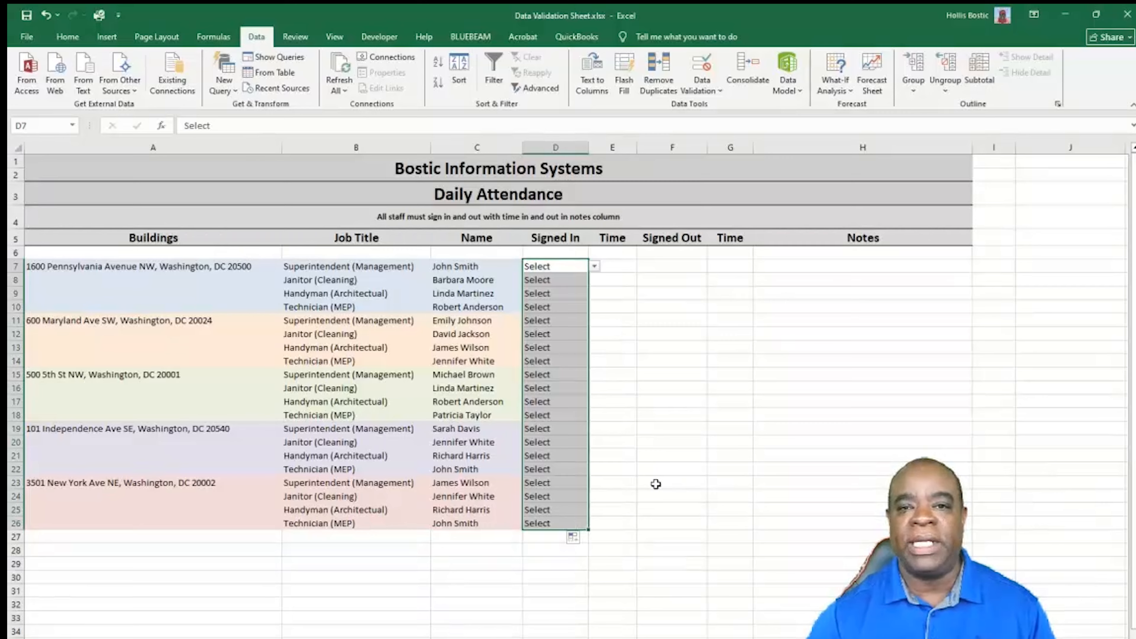
{"action": "left_click", "coordinate": [622, 346]}
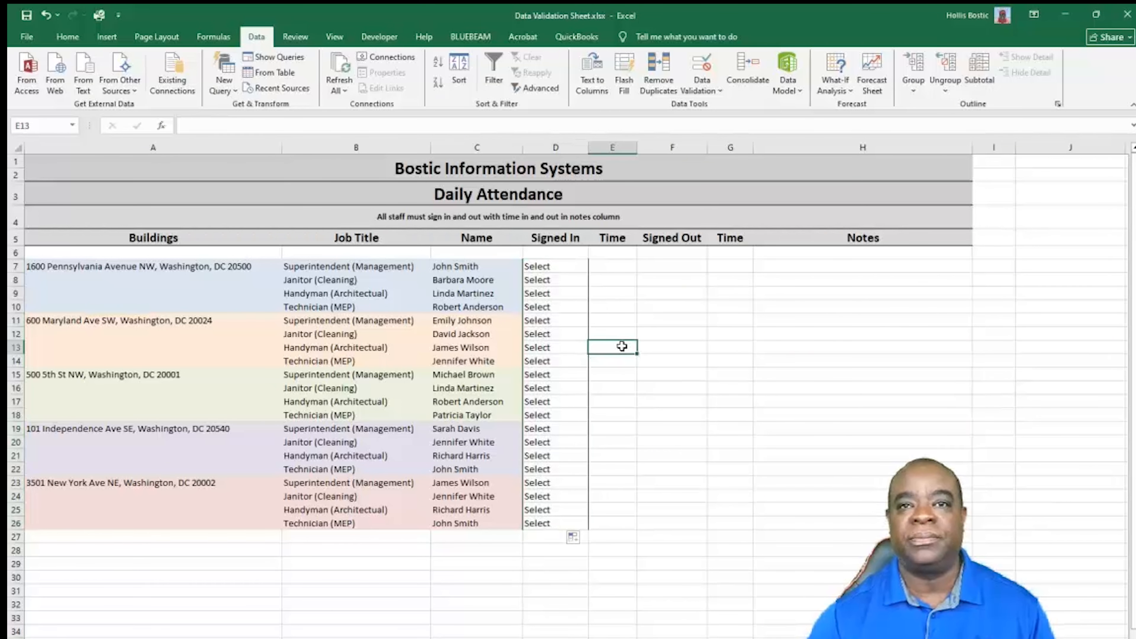
Set the Signed In status to Yes in D7 and D8 using their list choices.
{"action": "left_click", "coordinate": [573, 267]}
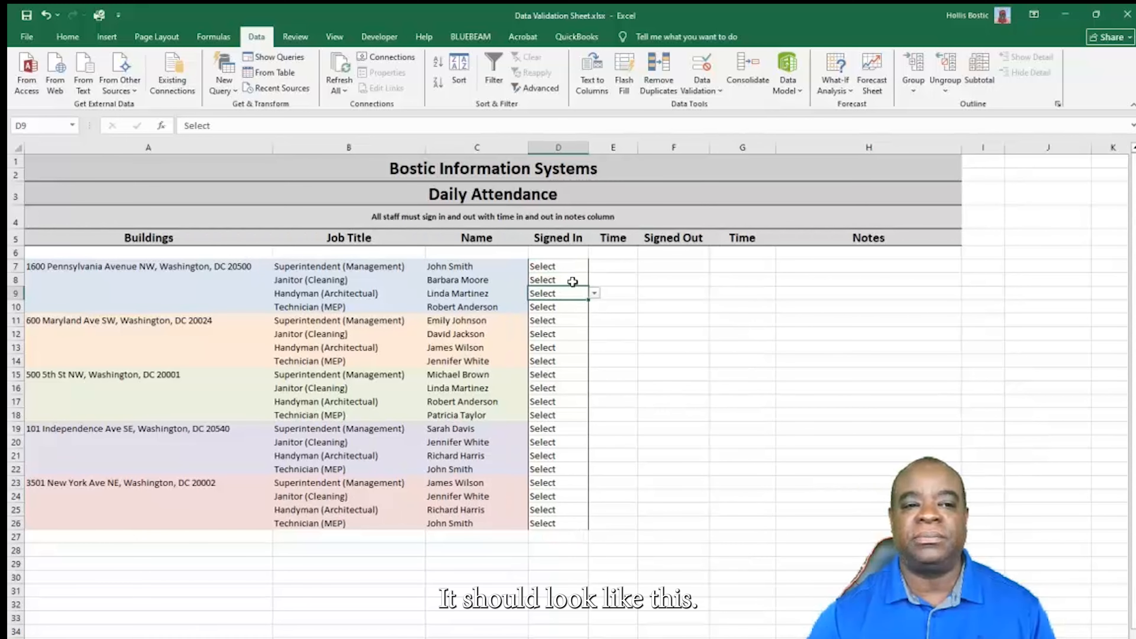
{"action": "left_click", "coordinate": [565, 267]}
{"action": "left_click", "coordinate": [594, 266]}
{"action": "left_click", "coordinate": [565, 284]}
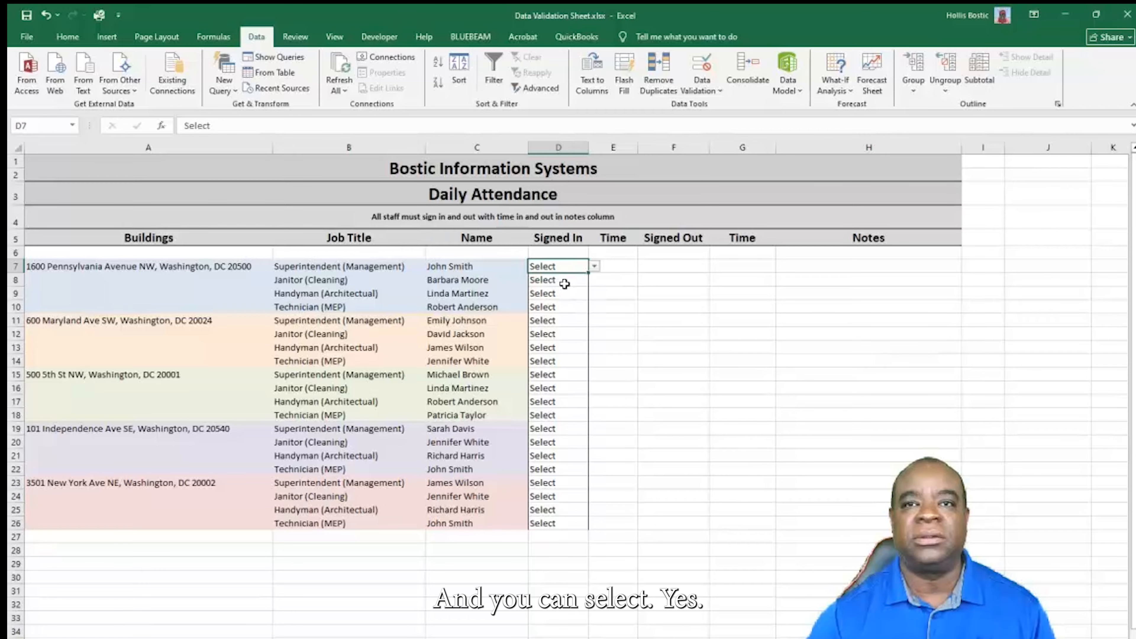
{"action": "left_click", "coordinate": [574, 279]}
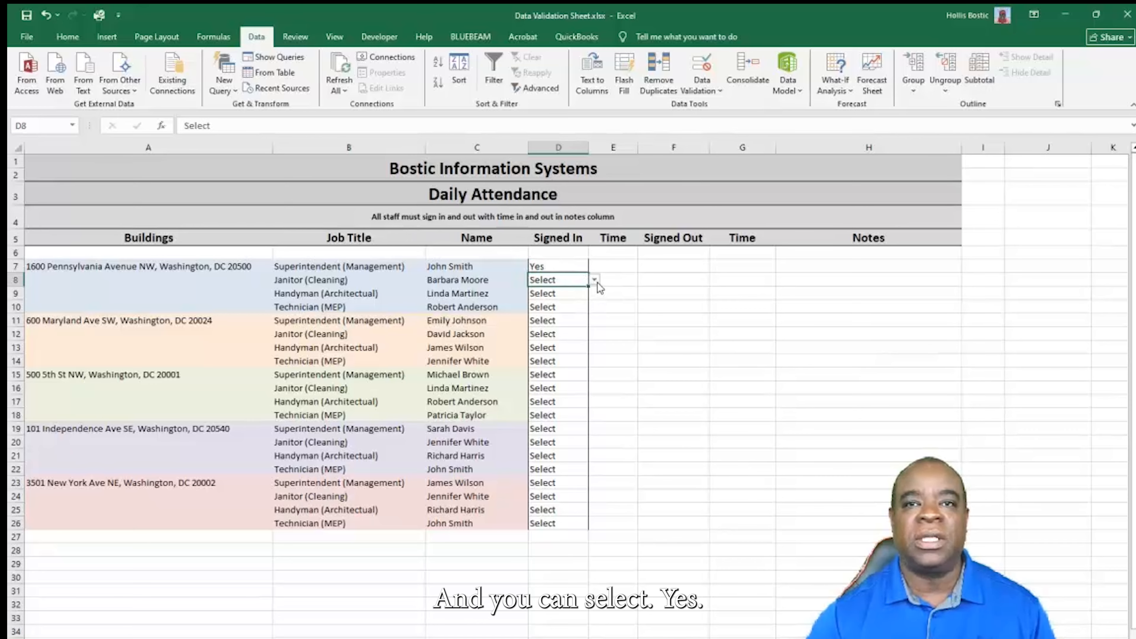
{"action": "left_click", "coordinate": [594, 279]}
{"action": "left_click", "coordinate": [550, 305]}
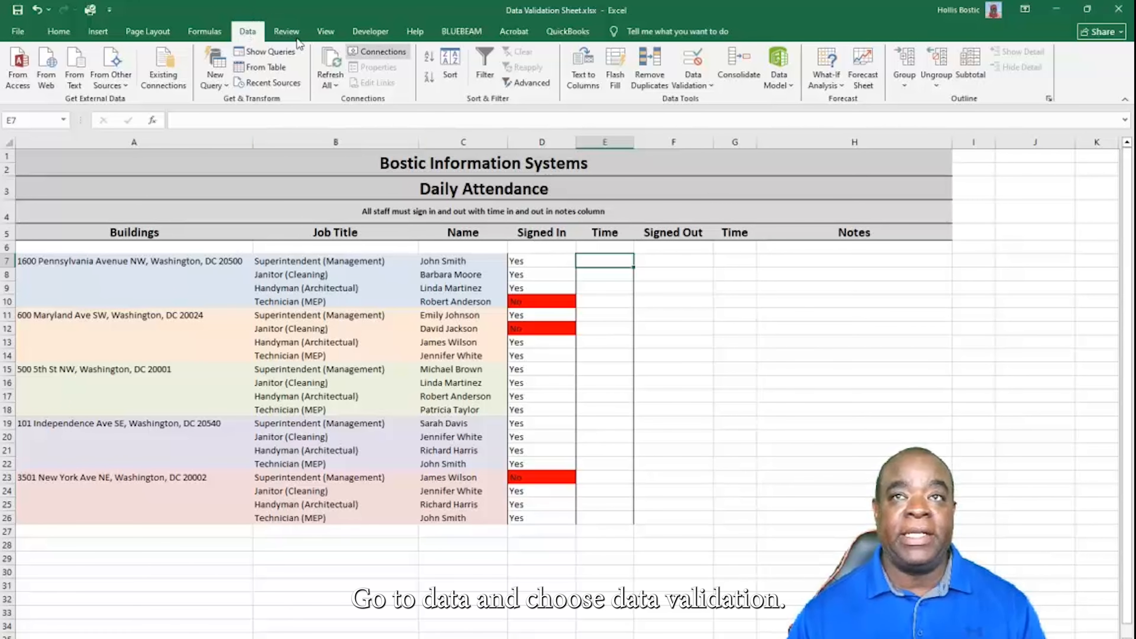
Set up data validation for cell E7 under Time that allows only Time values.
{"action": "left_click", "coordinate": [710, 86]}
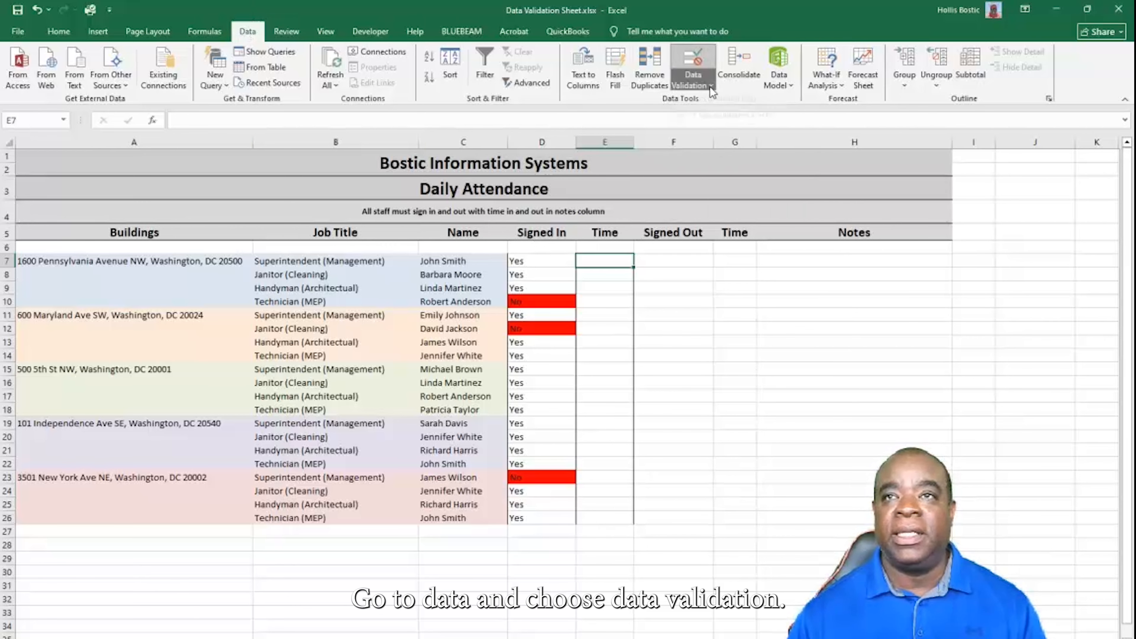
{"action": "left_click", "coordinate": [720, 102]}
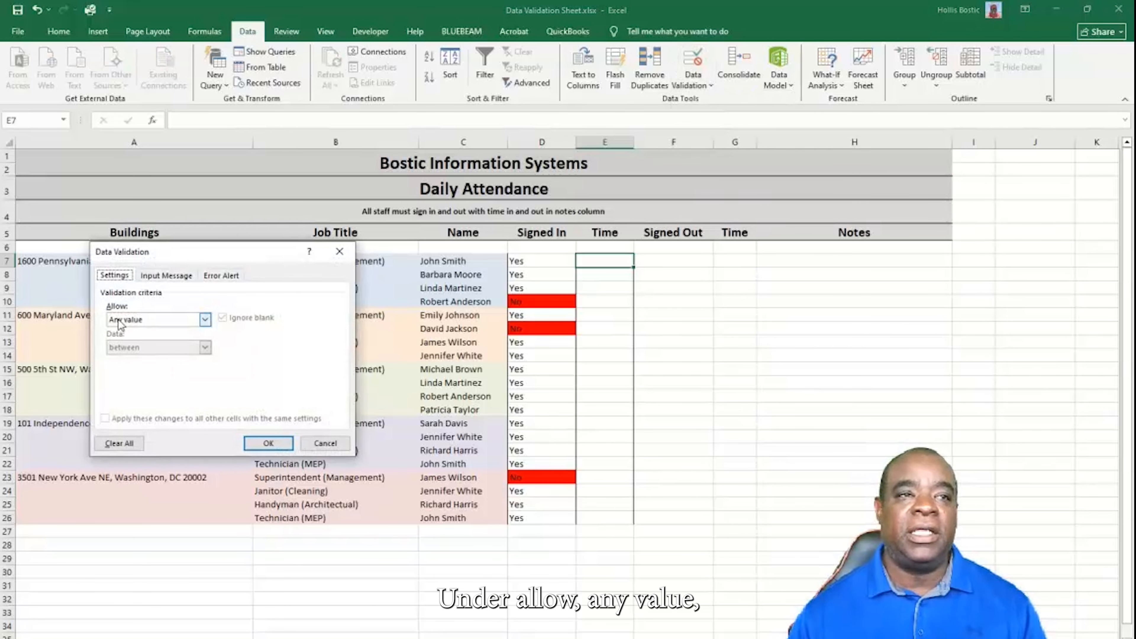
{"action": "left_click", "coordinate": [205, 320]}
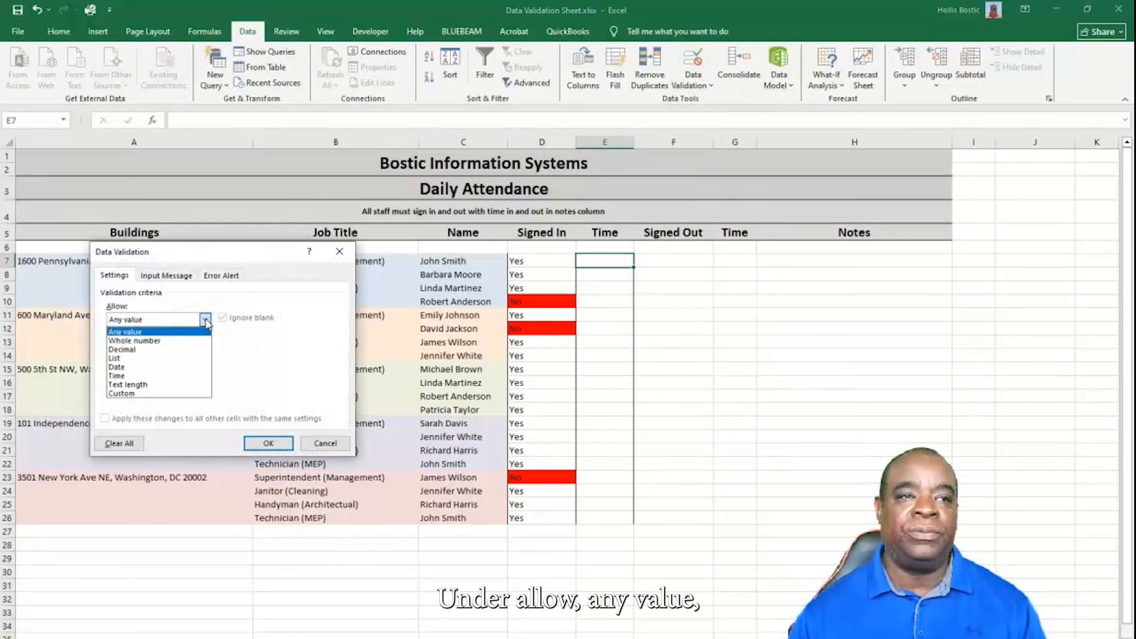
{"action": "left_click", "coordinate": [142, 375]}
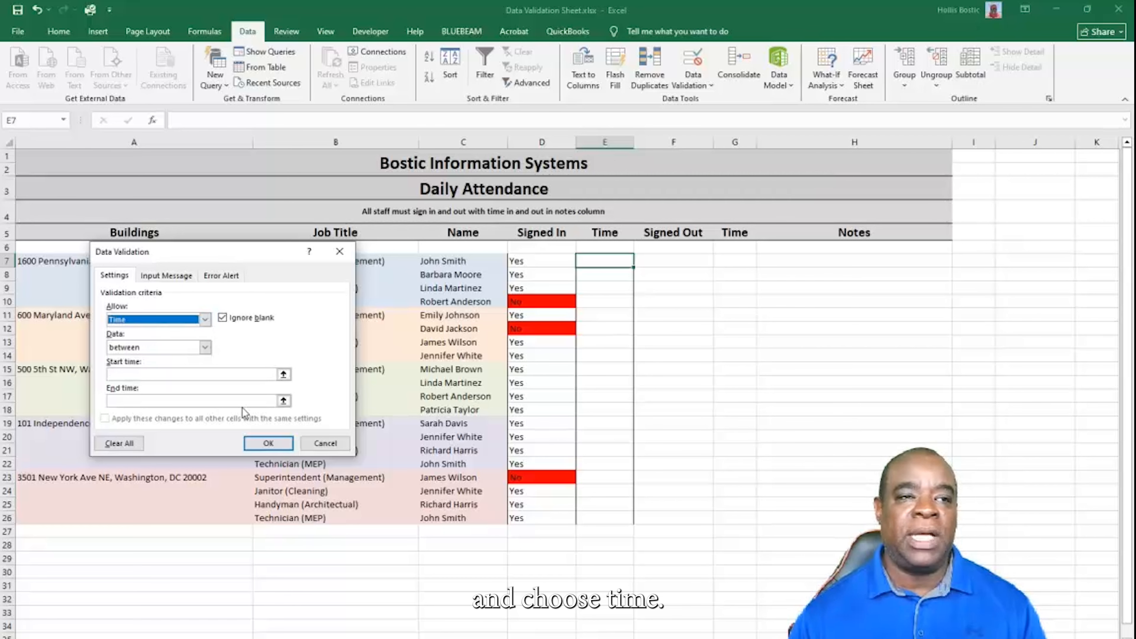
Limit the E7 time rule to between 5:00 AM and 9:00 PM and fill it down to E26.
{"action": "left_click", "coordinate": [154, 374]}
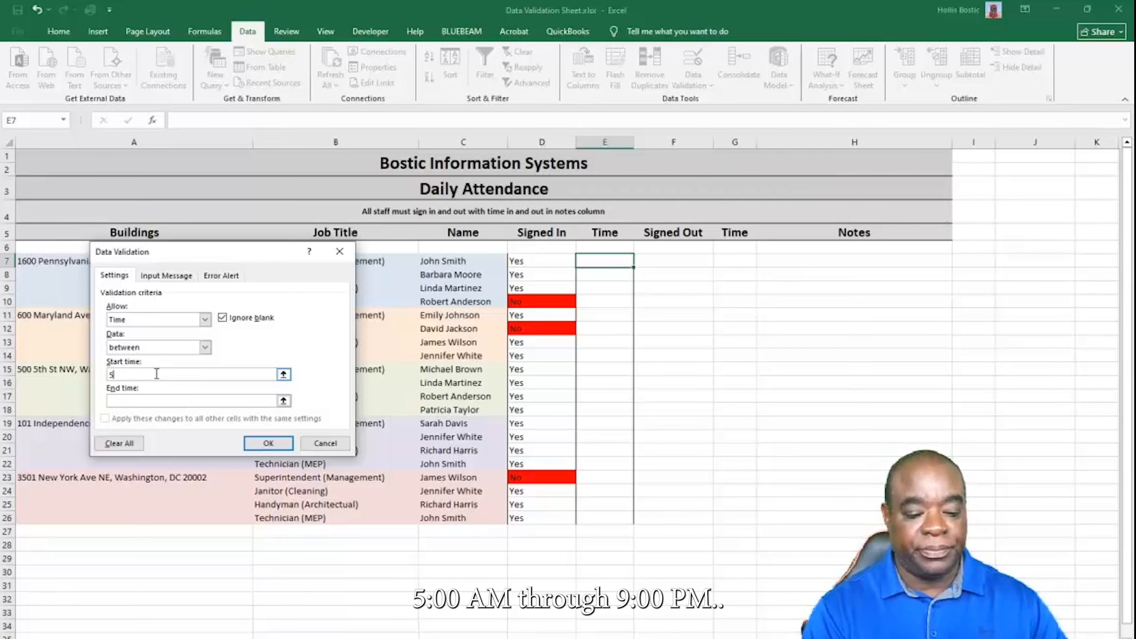
{"action": "type", "text": ":00 AM"}
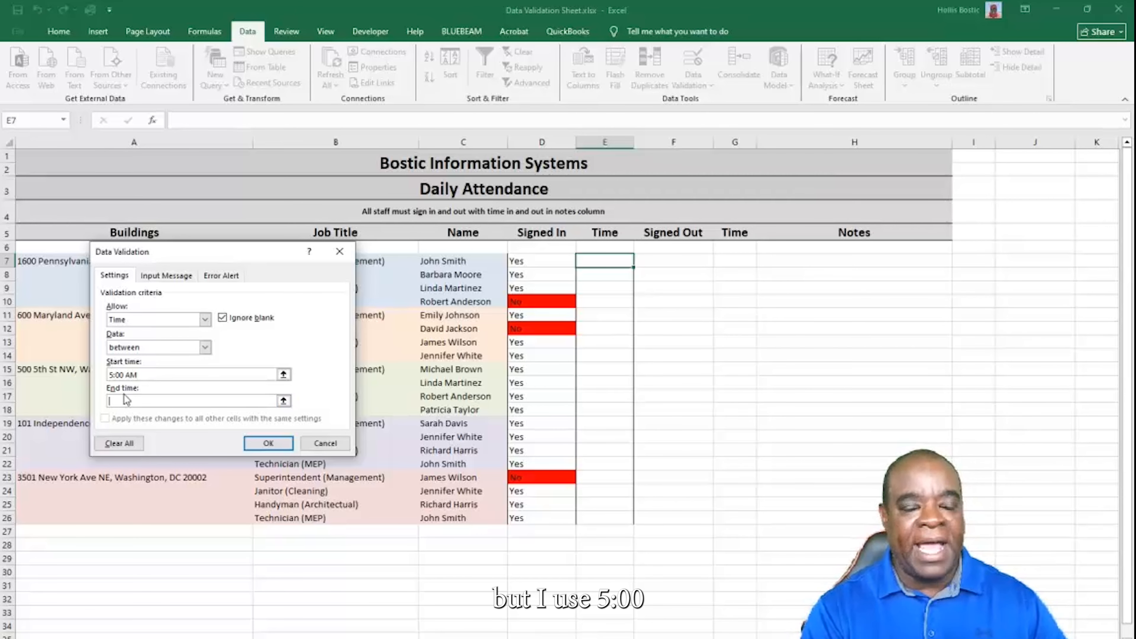
{"action": "type", "text": "9"}
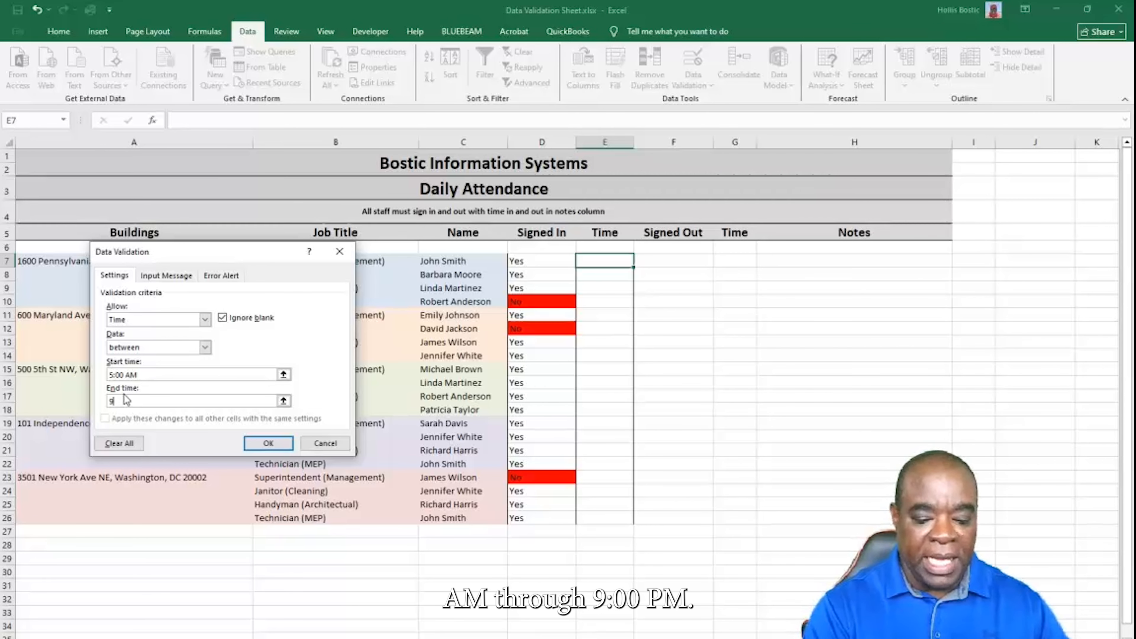
{"action": "type", "text": ":00"}
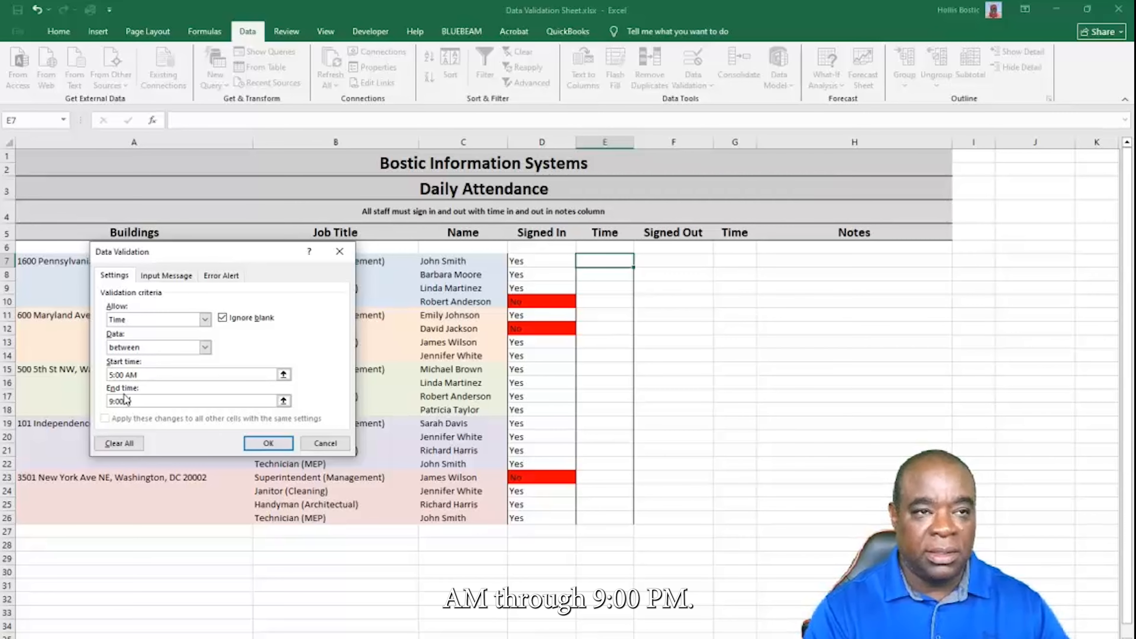
{"action": "type", "text": " AM"}
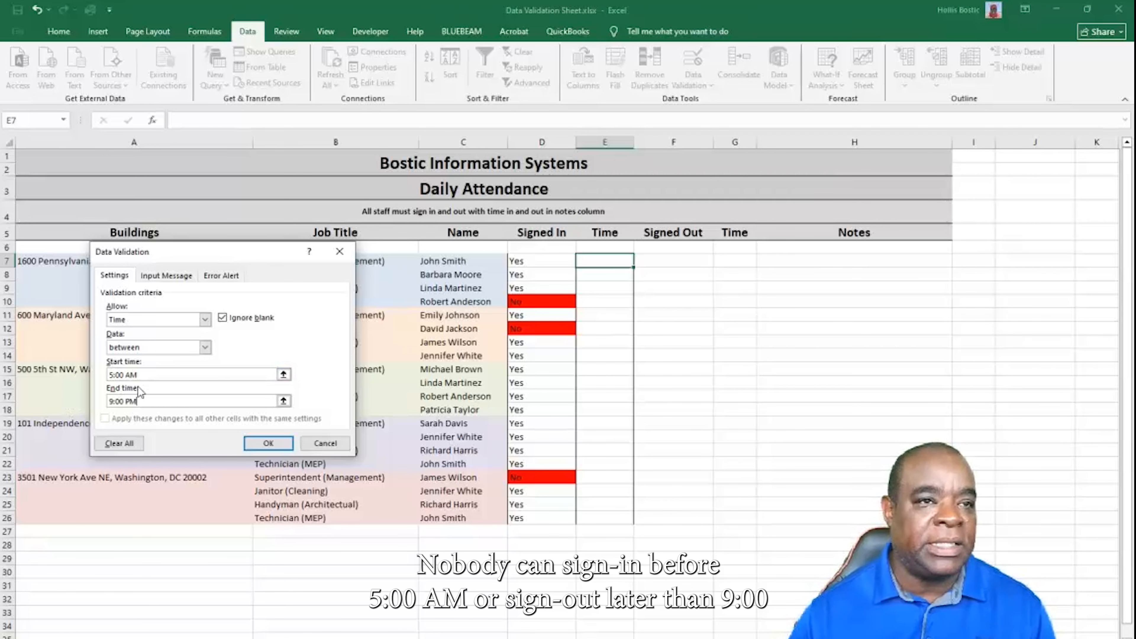
{"action": "left_click", "coordinate": [274, 447]}
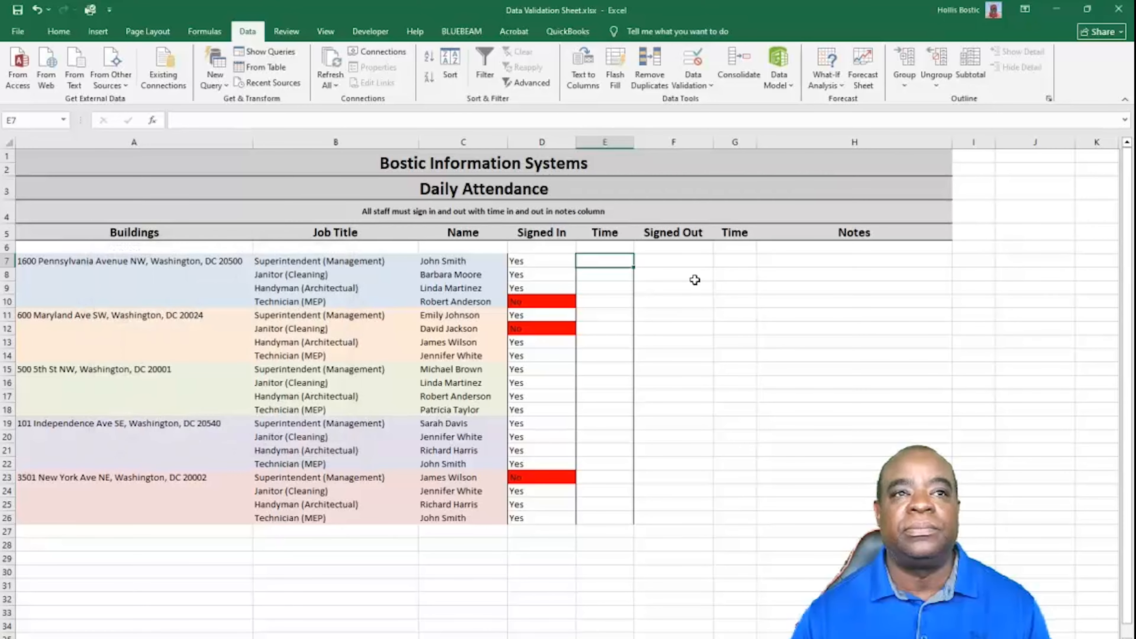
{"action": "left_click_drag", "start_coordinate": [631, 267], "coordinate": [637, 523]}
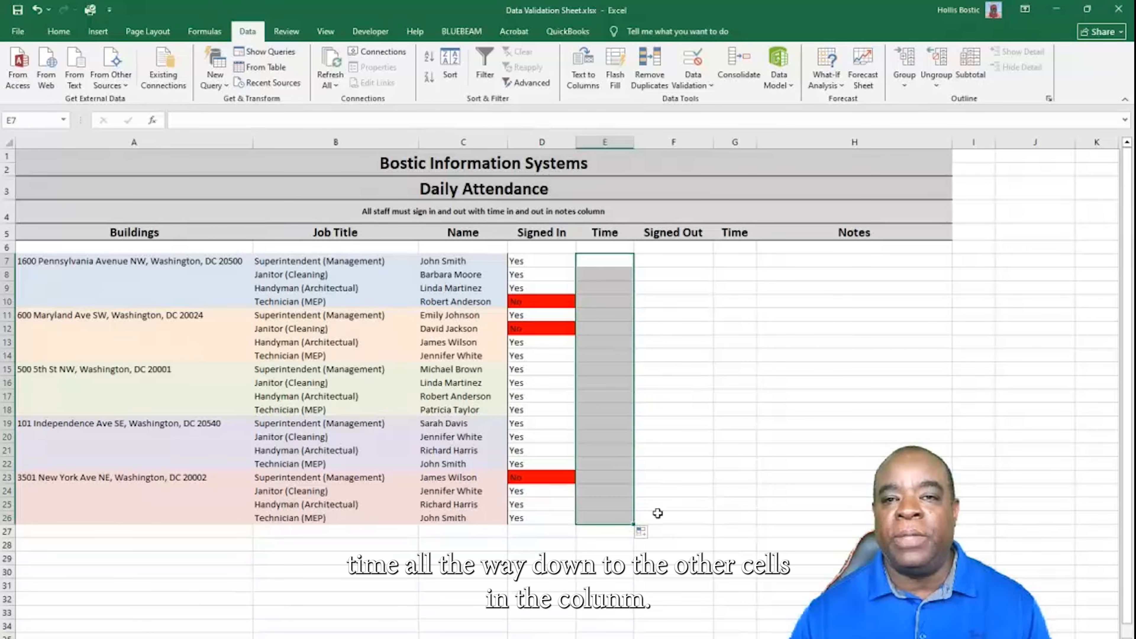
Enter 6:30 AM as the sign-in time in cell E7.
{"action": "left_click", "coordinate": [605, 268]}
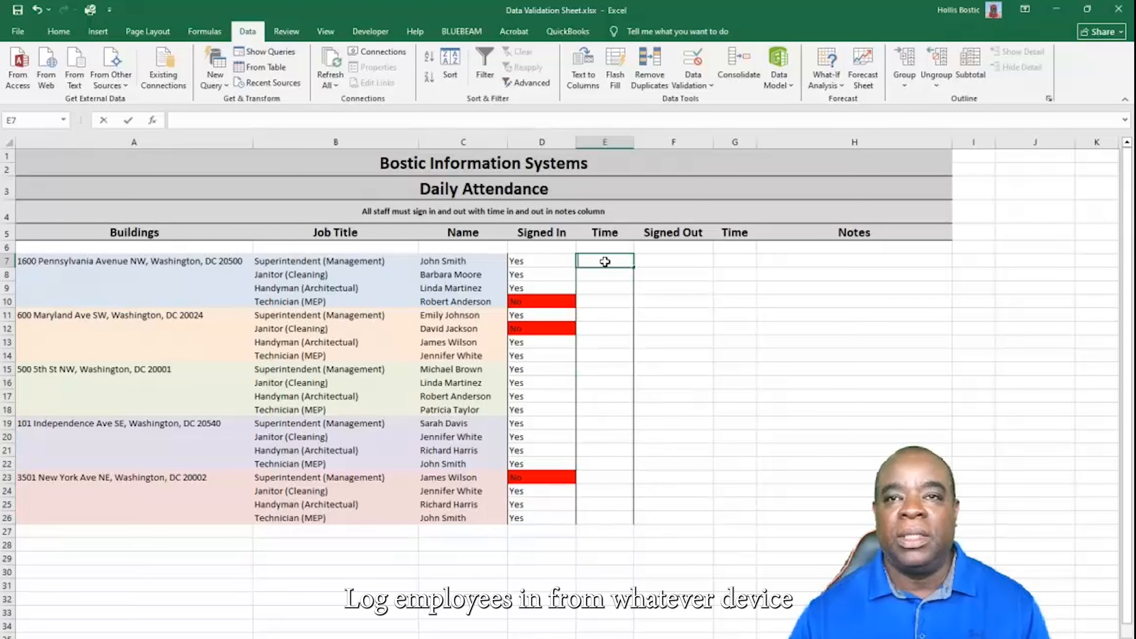
{"action": "double_click", "coordinate": [604, 269]}
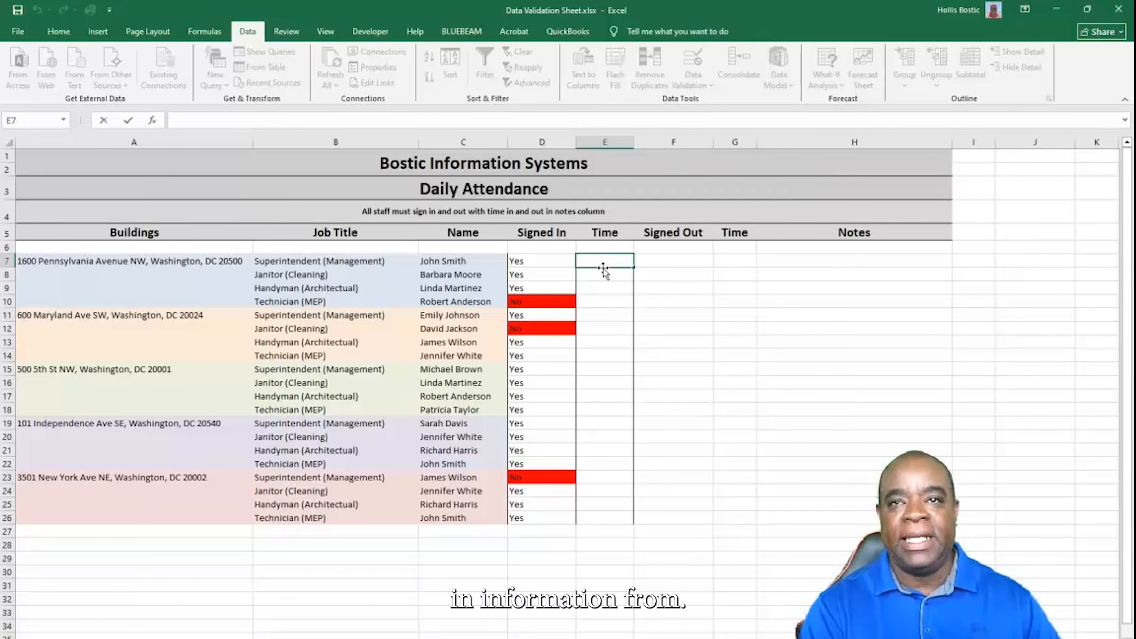
{"action": "type", "text": "6:"}
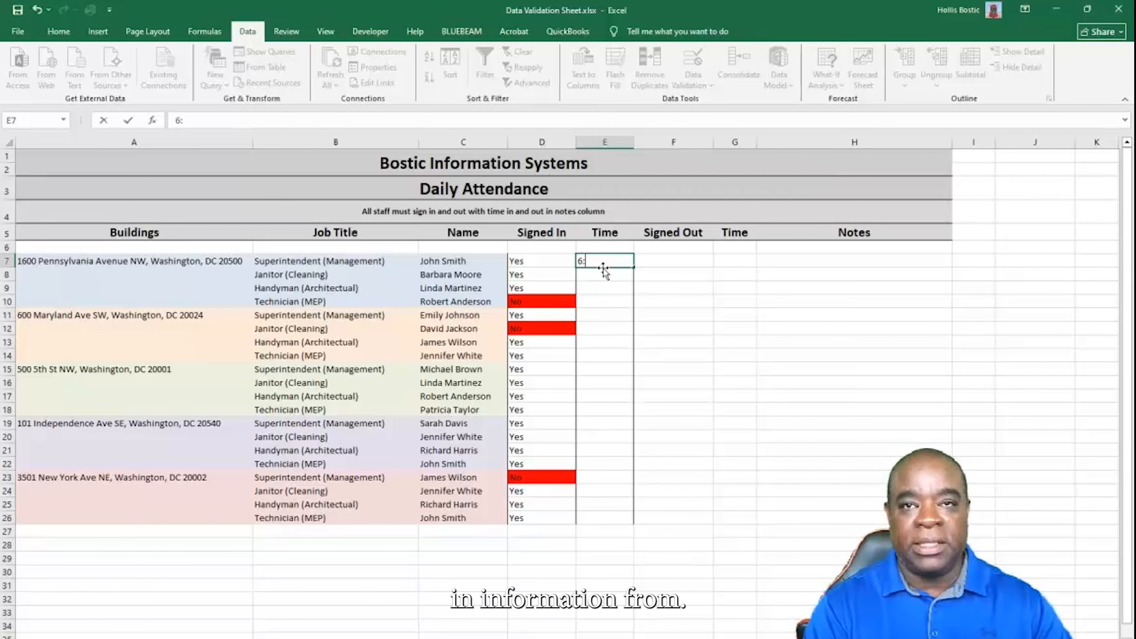
{"action": "type", "text": "30"}
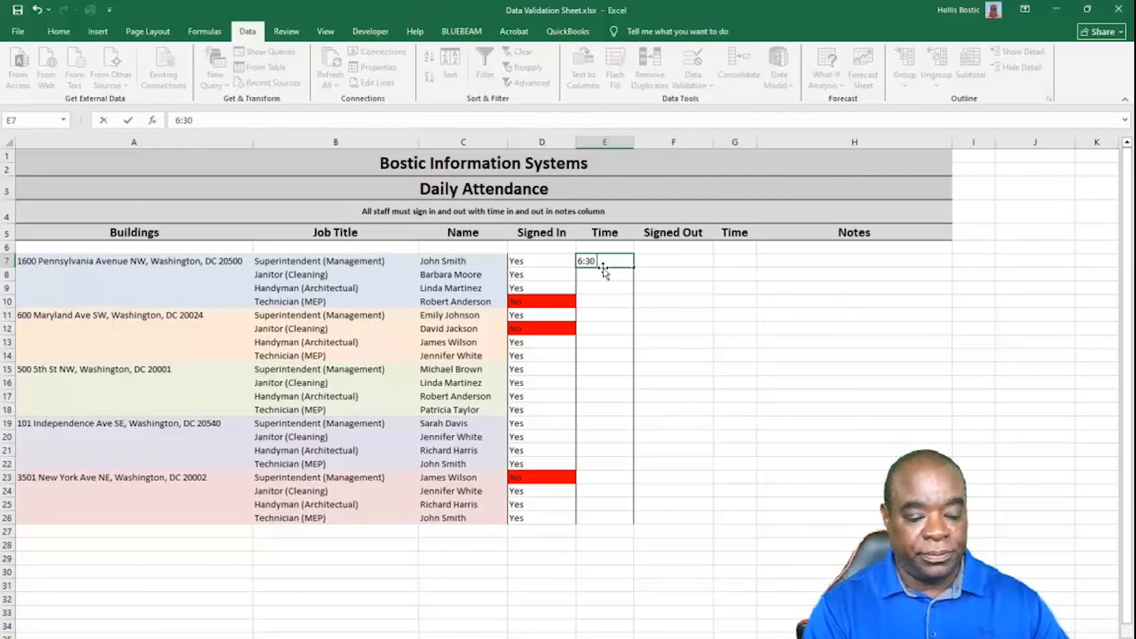
{"action": "type", "text": " AM"}
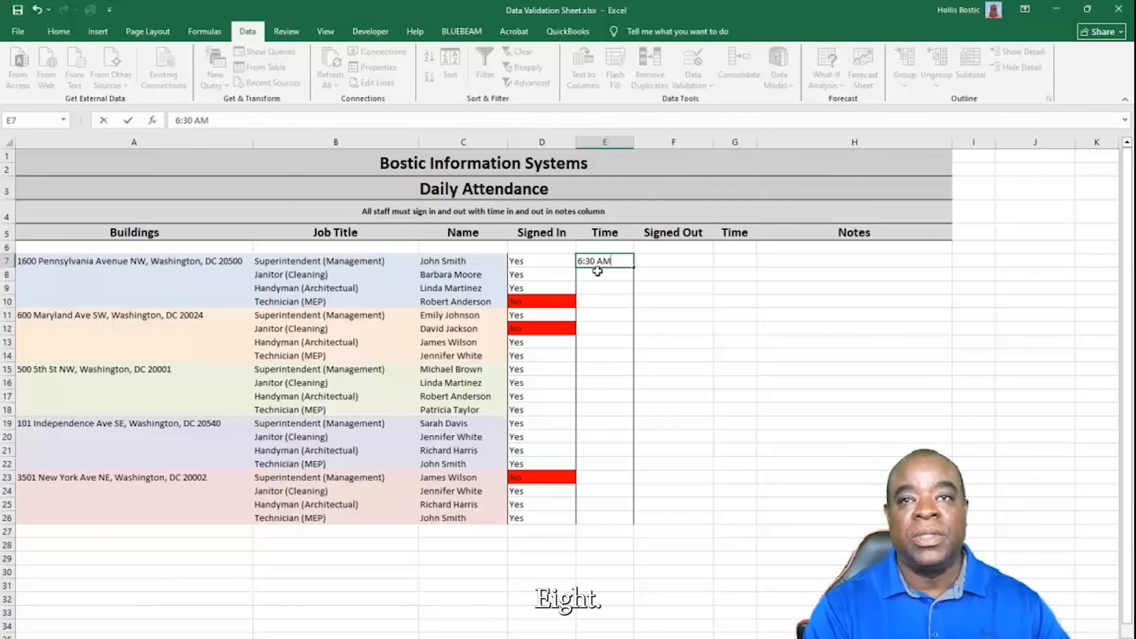
{"action": "key", "text": "Return"}
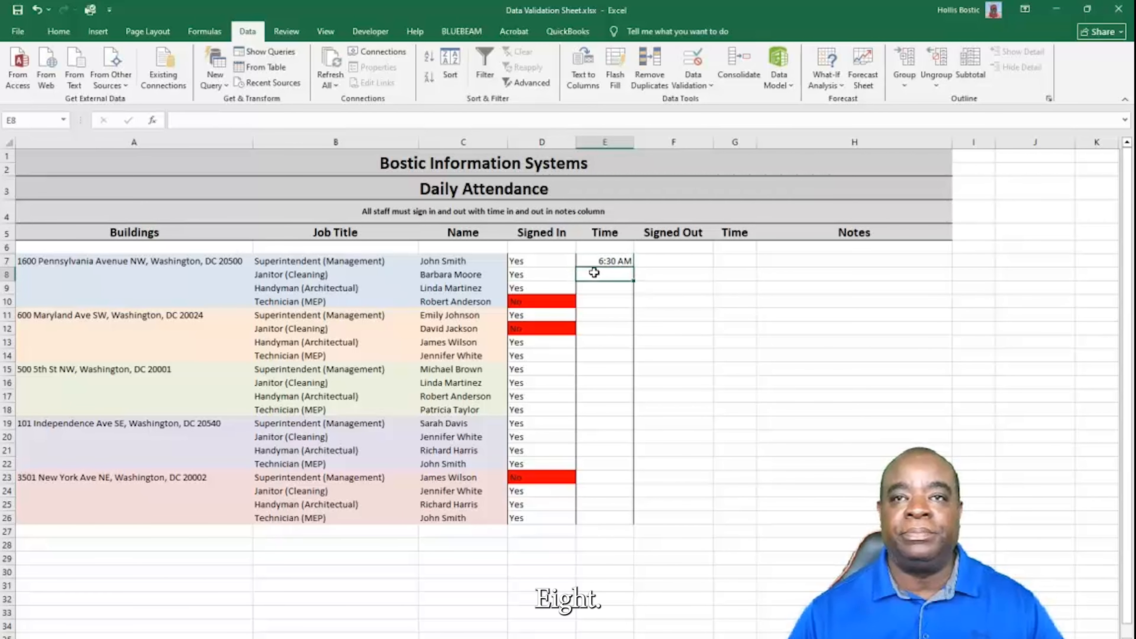
Enter the sign-in times 7:00 AM in E8 and 6:45 AM in E9.
{"action": "type", "text": "7"}
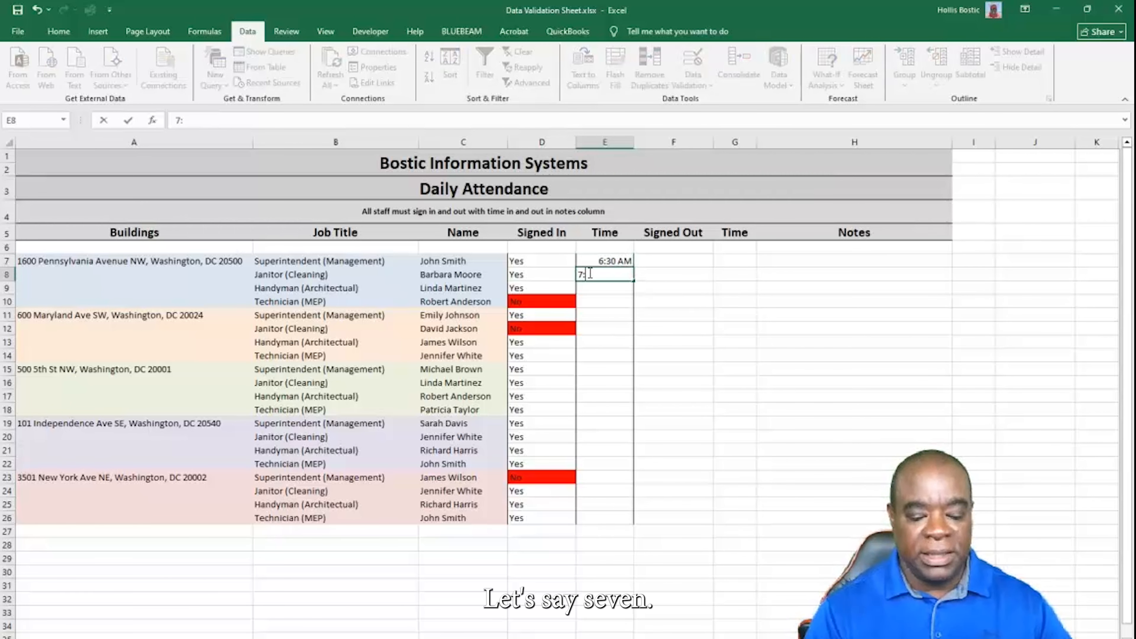
{"action": "type", "text": ":00 AM"}
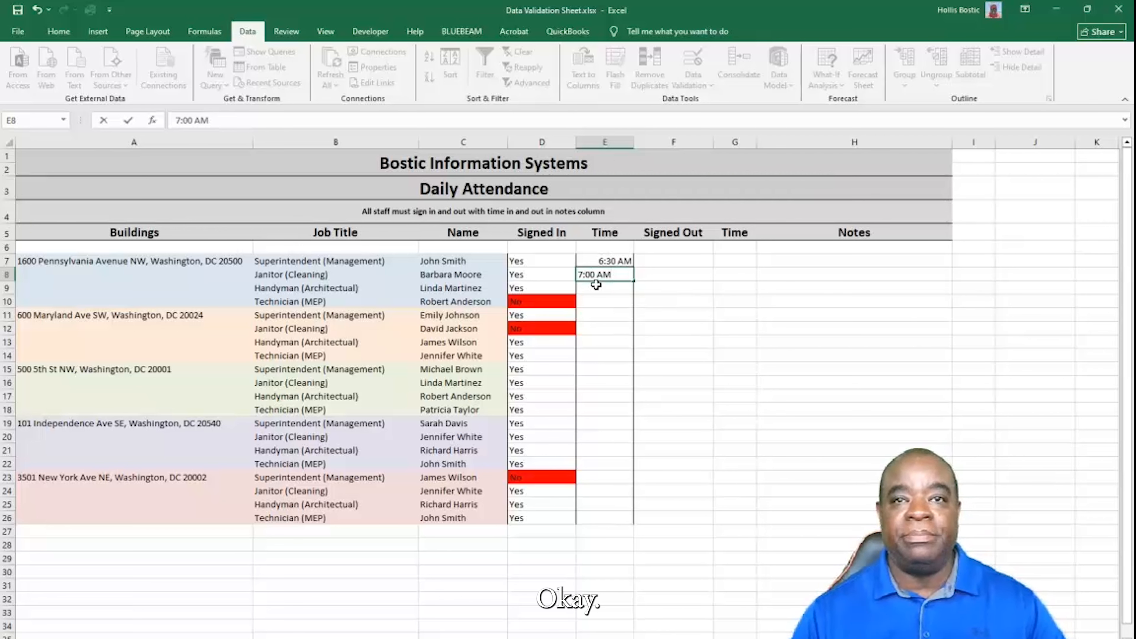
{"action": "key", "text": "Return"}
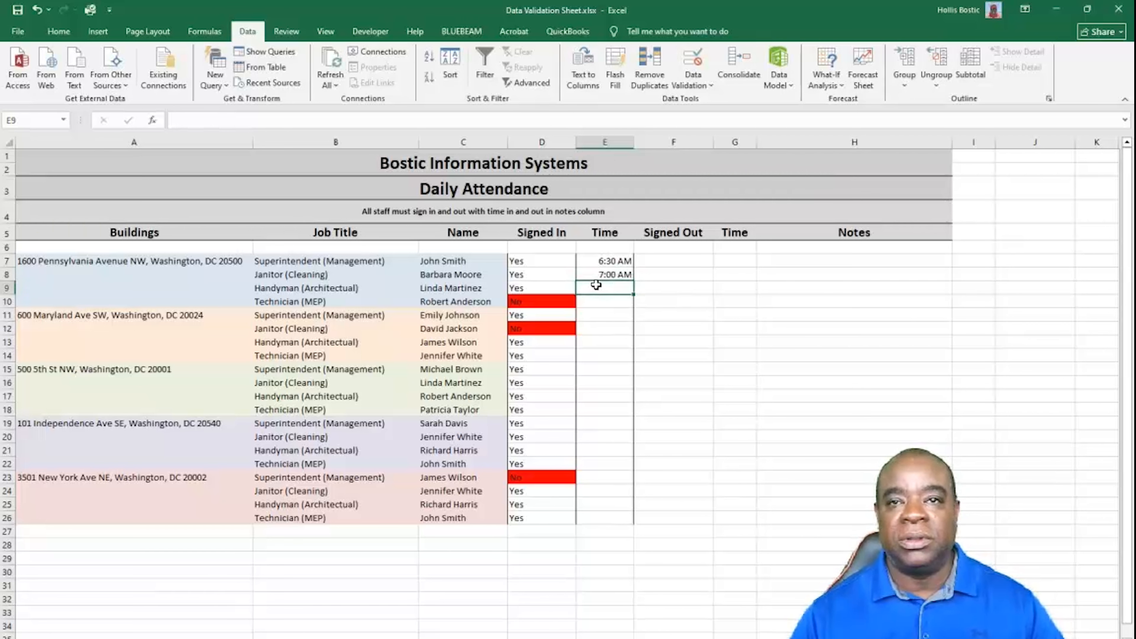
{"action": "type", "text": "6"}
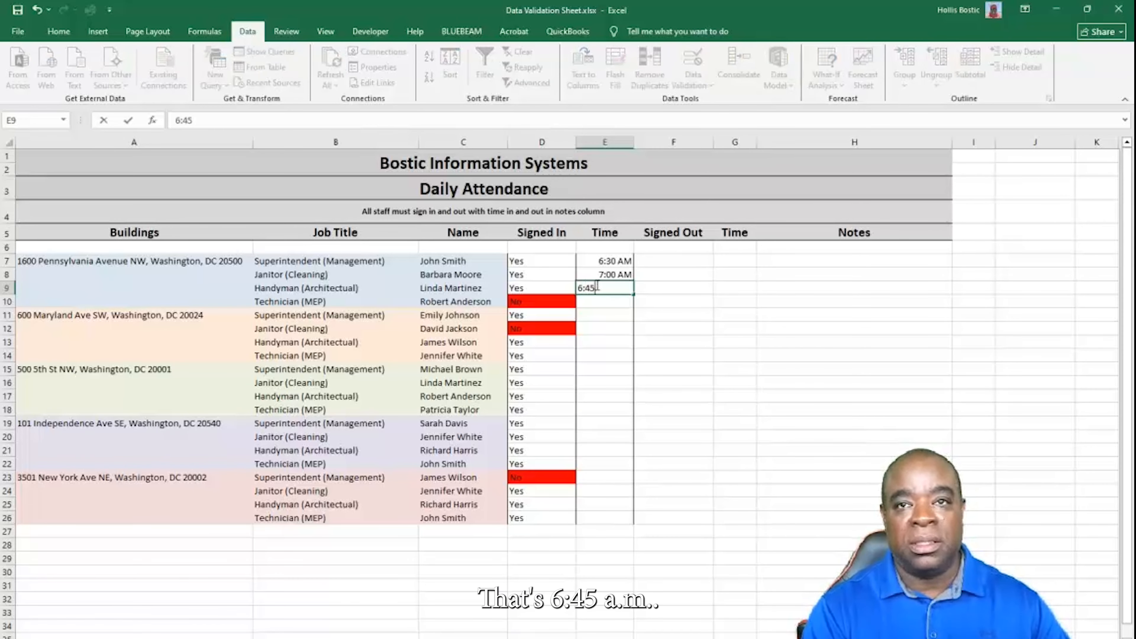
{"action": "type", "text": ":45 AM"}
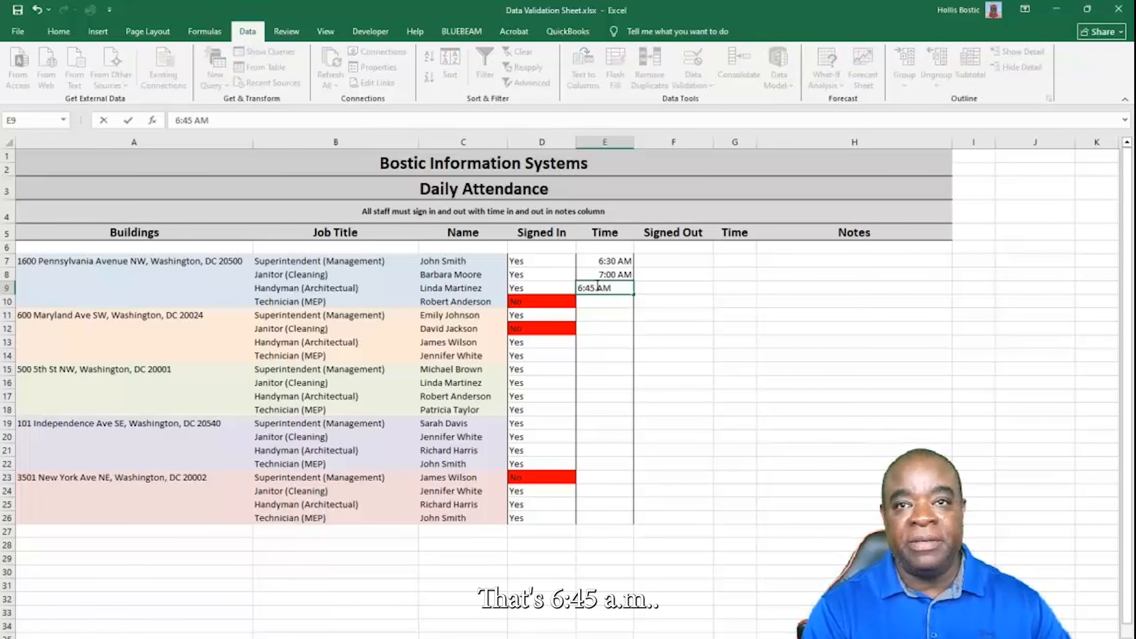
{"action": "left_click", "coordinate": [603, 302]}
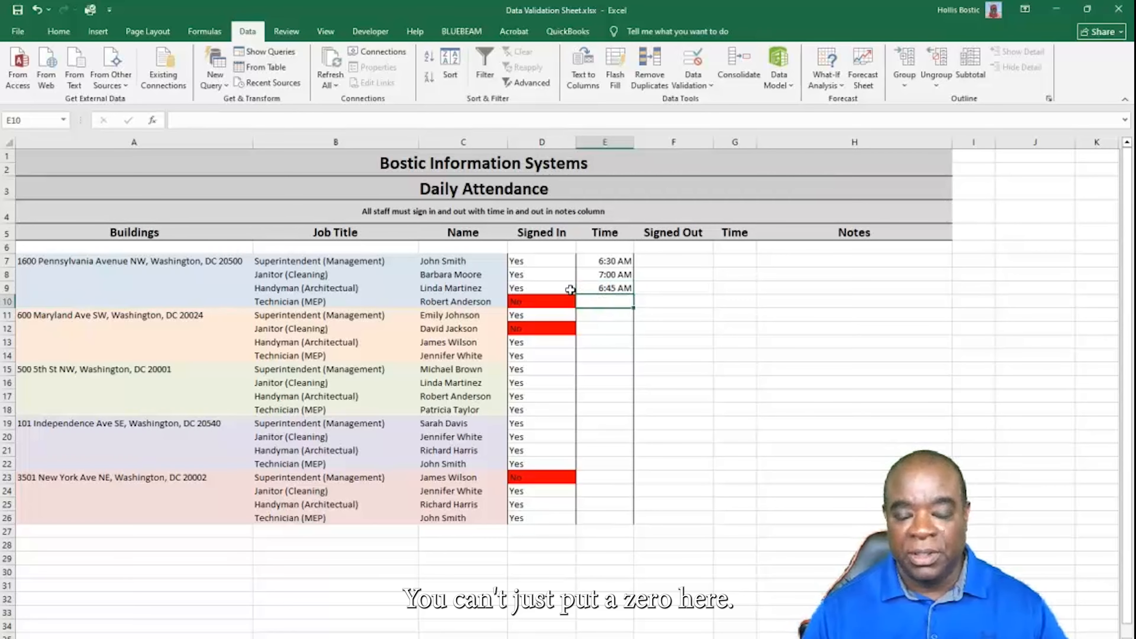
Test the time rule by trying to enter 0 in E10, and cancel the entry.
{"action": "type", "text": "0"}
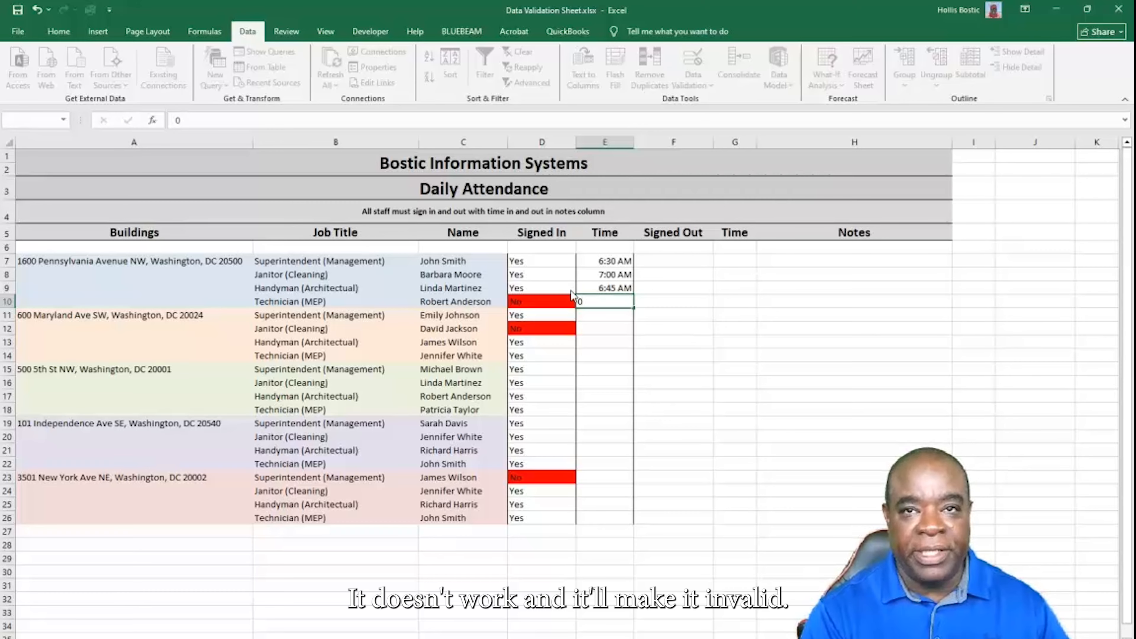
{"action": "key", "text": "Return"}
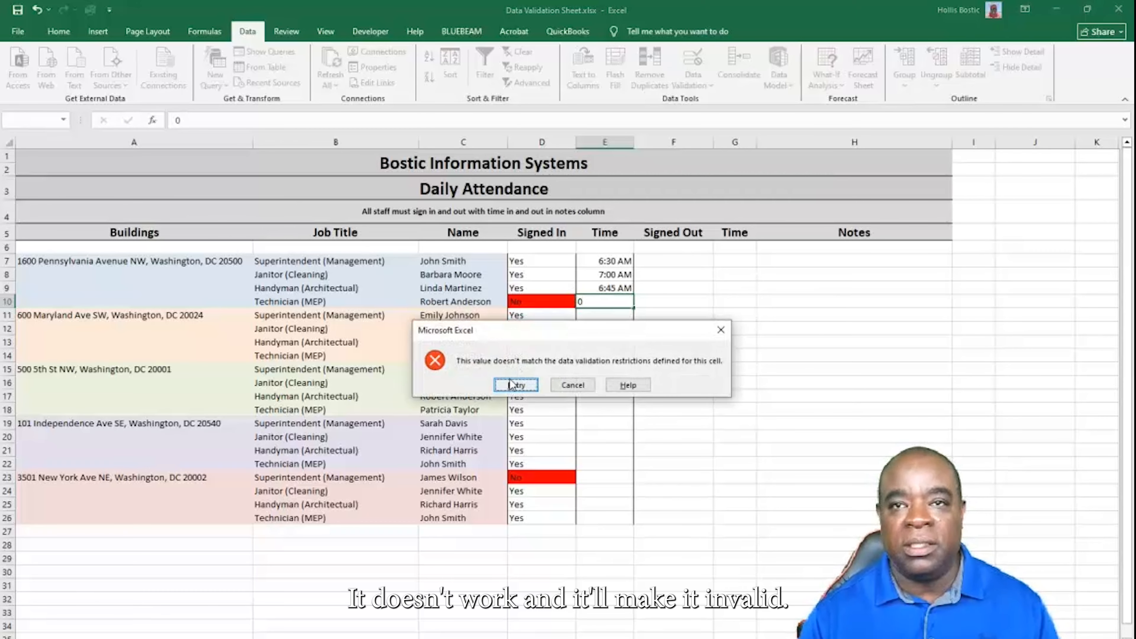
{"action": "left_click", "coordinate": [572, 385]}
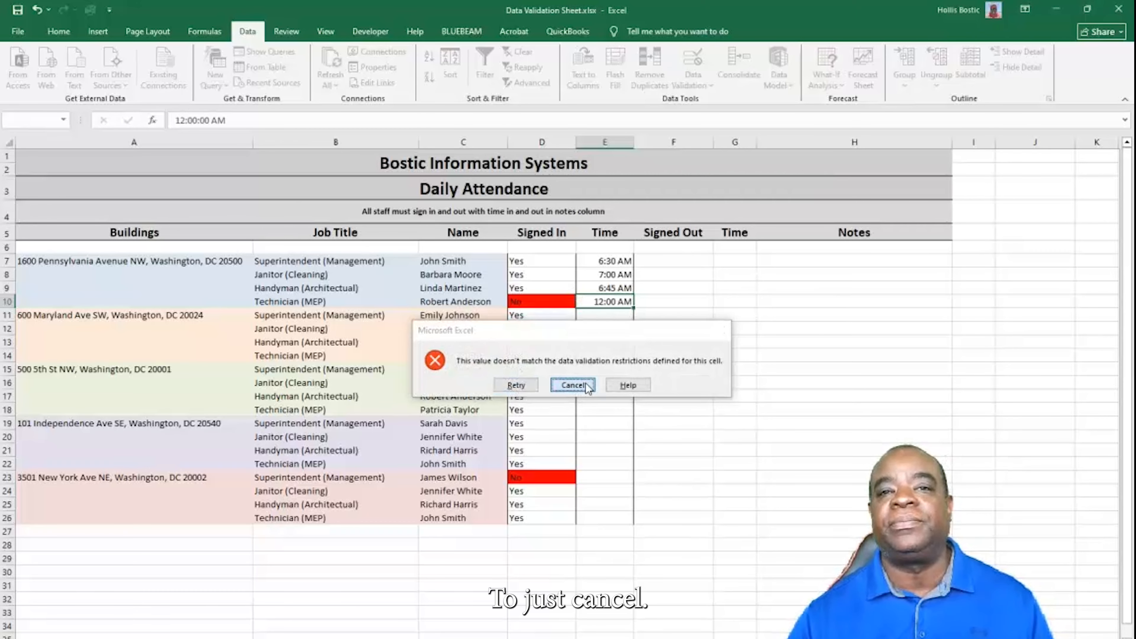
Fill cells D10 and E10 with red to highlight the technician who has not signed in.
{"action": "left_click_drag", "start_coordinate": [559, 302], "coordinate": [599, 303]}
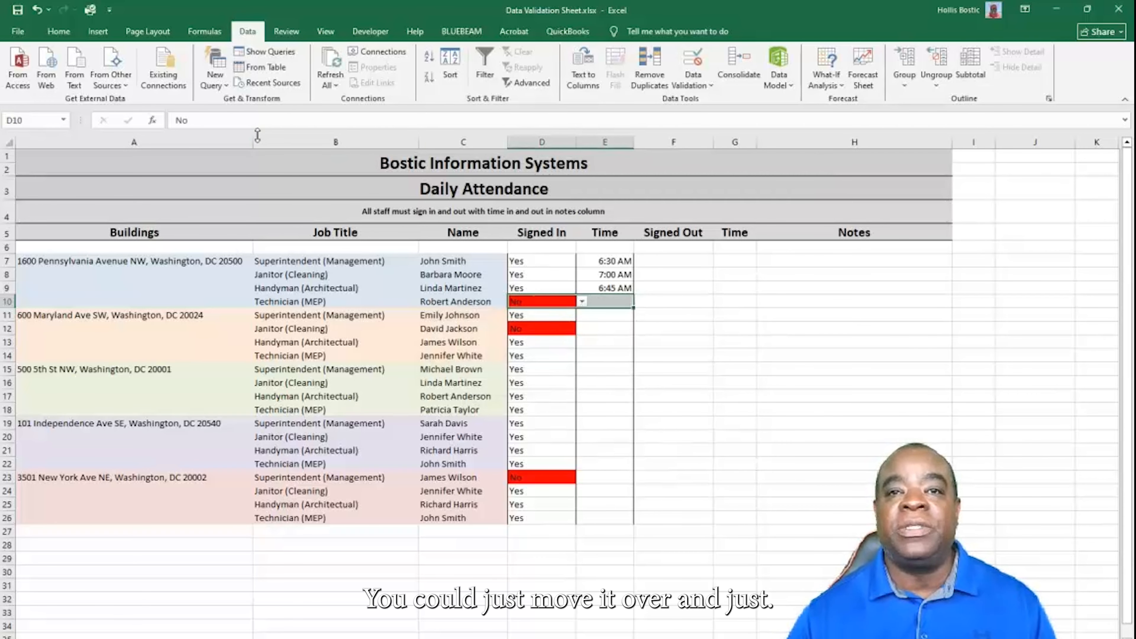
{"action": "left_click", "coordinate": [63, 33]}
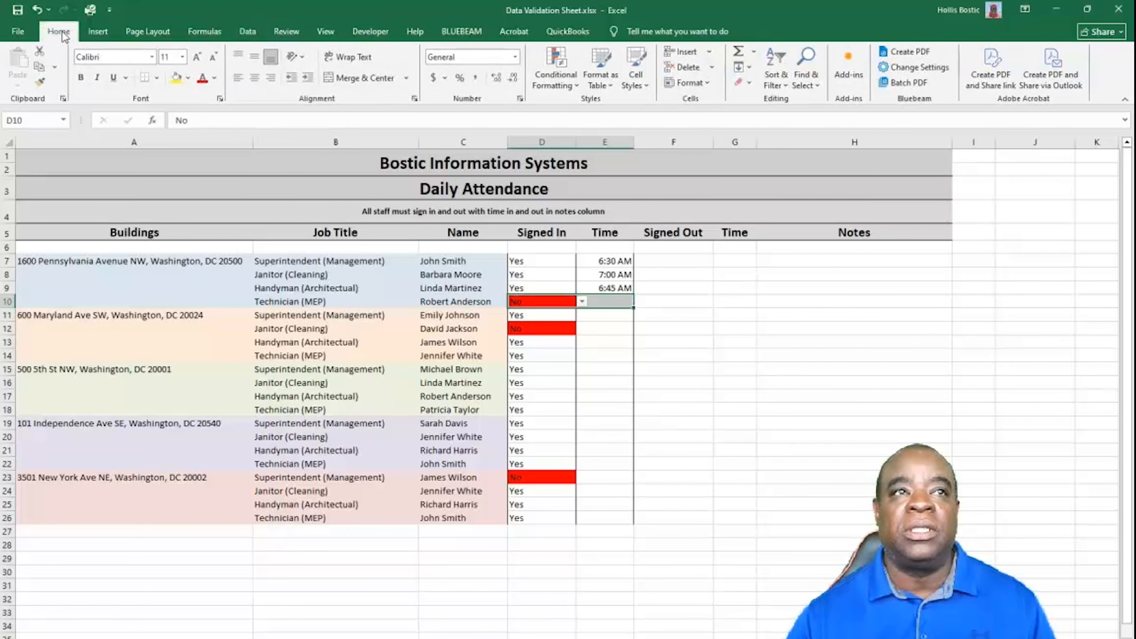
{"action": "left_click", "coordinate": [188, 78]}
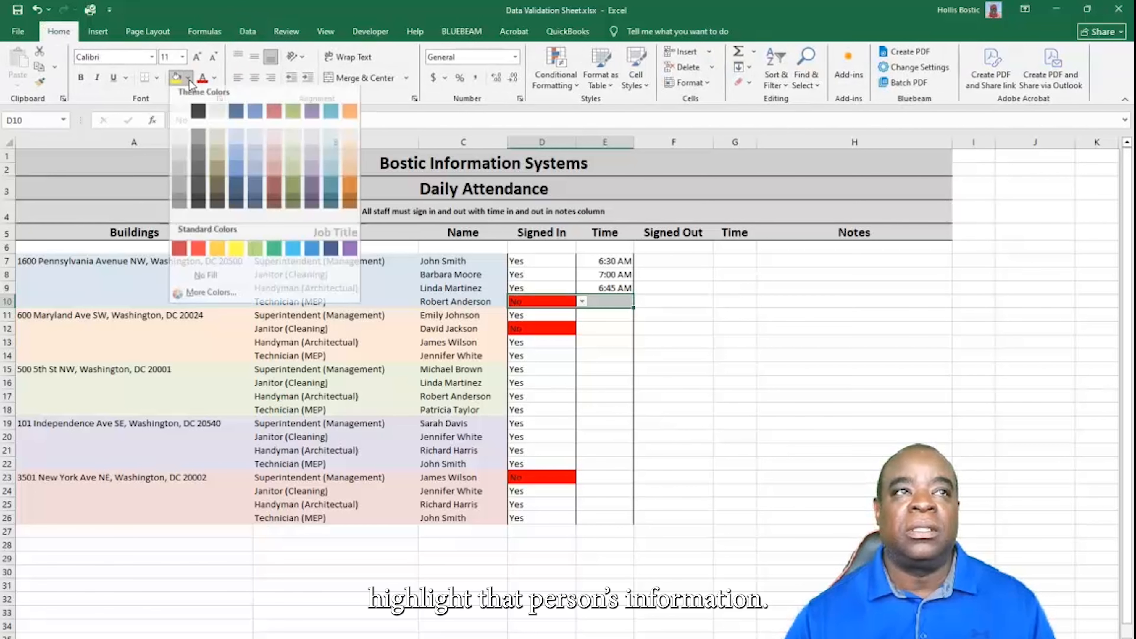
{"action": "left_click", "coordinate": [198, 254]}
{"action": "left_click", "coordinate": [654, 339]}
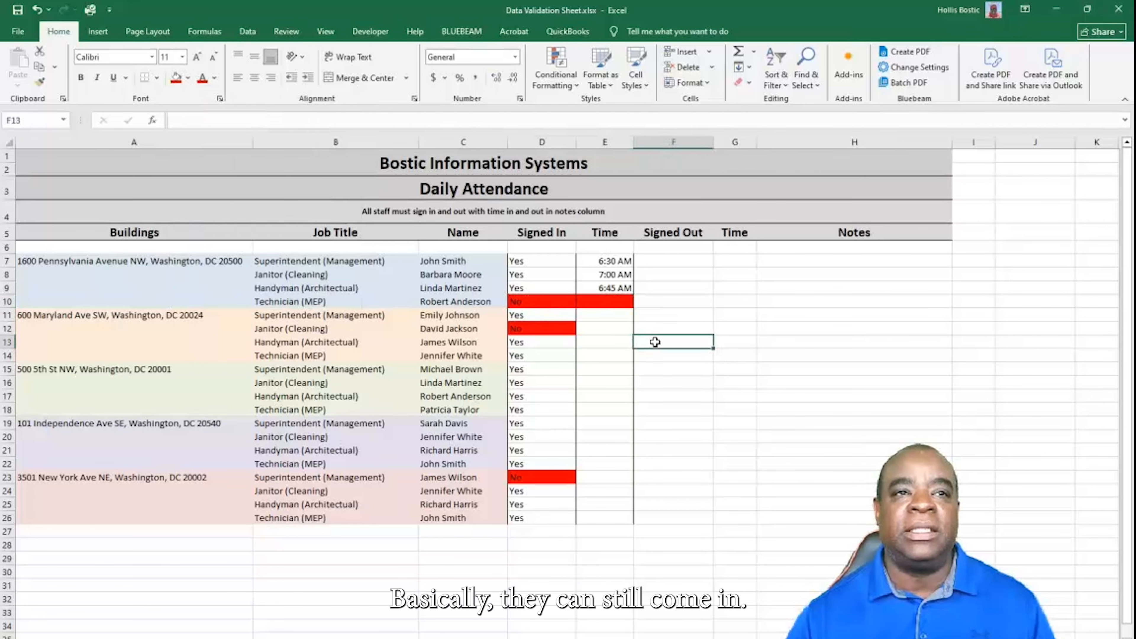
Test the time rule by trying to enter 4:00 AM in E11, and cancel the entry.
{"action": "left_click", "coordinate": [606, 330]}
{"action": "left_click", "coordinate": [611, 315]}
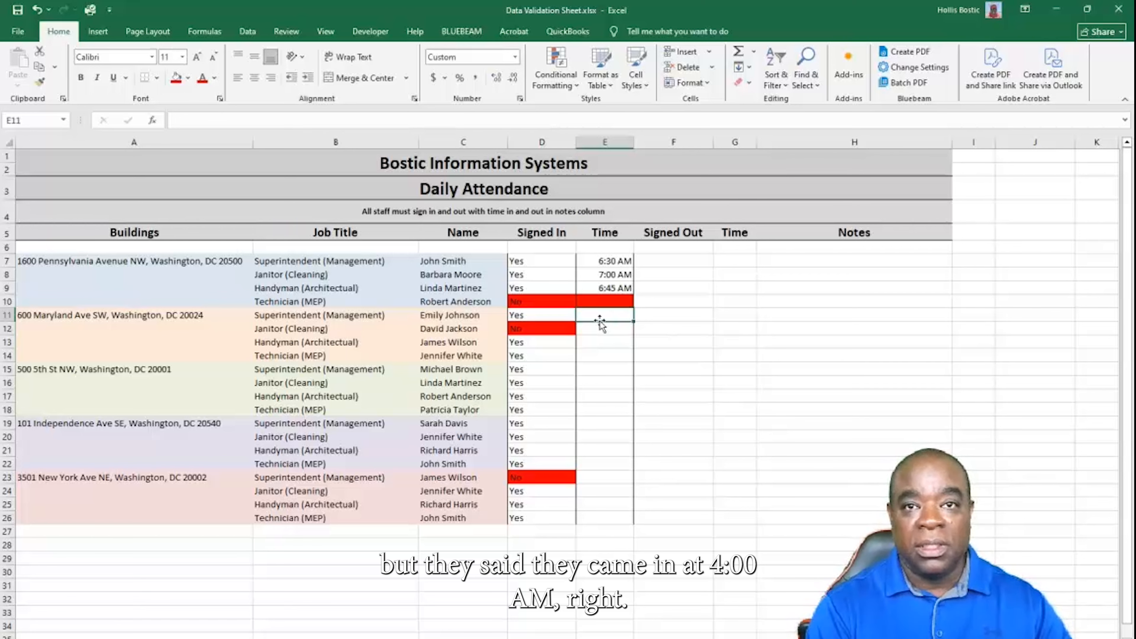
{"action": "type", "text": "4"}
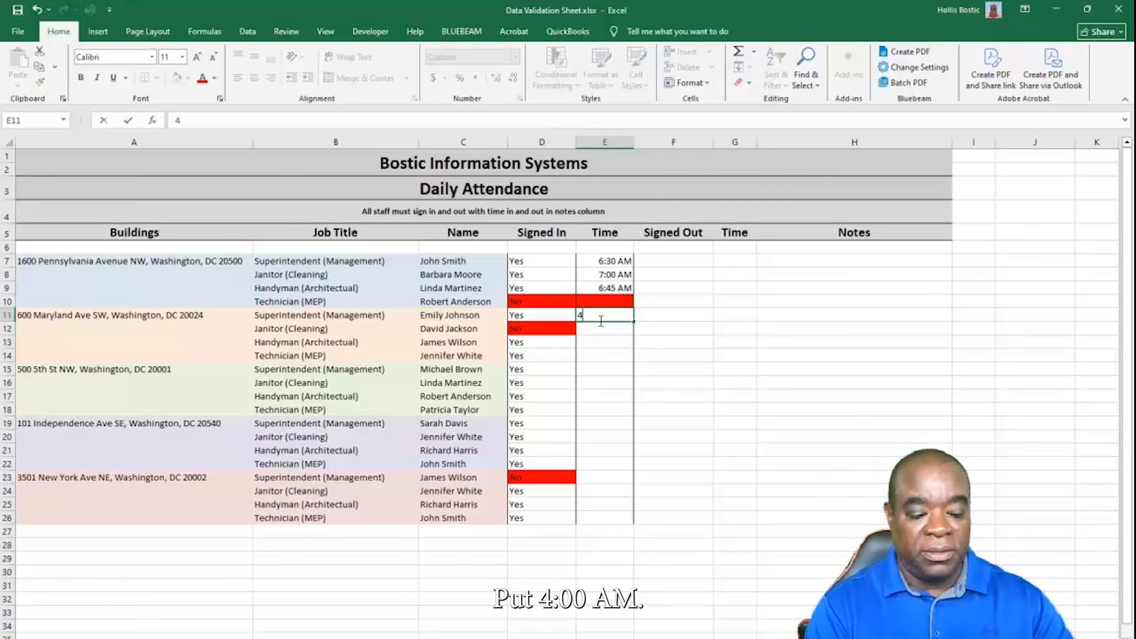
{"action": "type", "text": ":"}
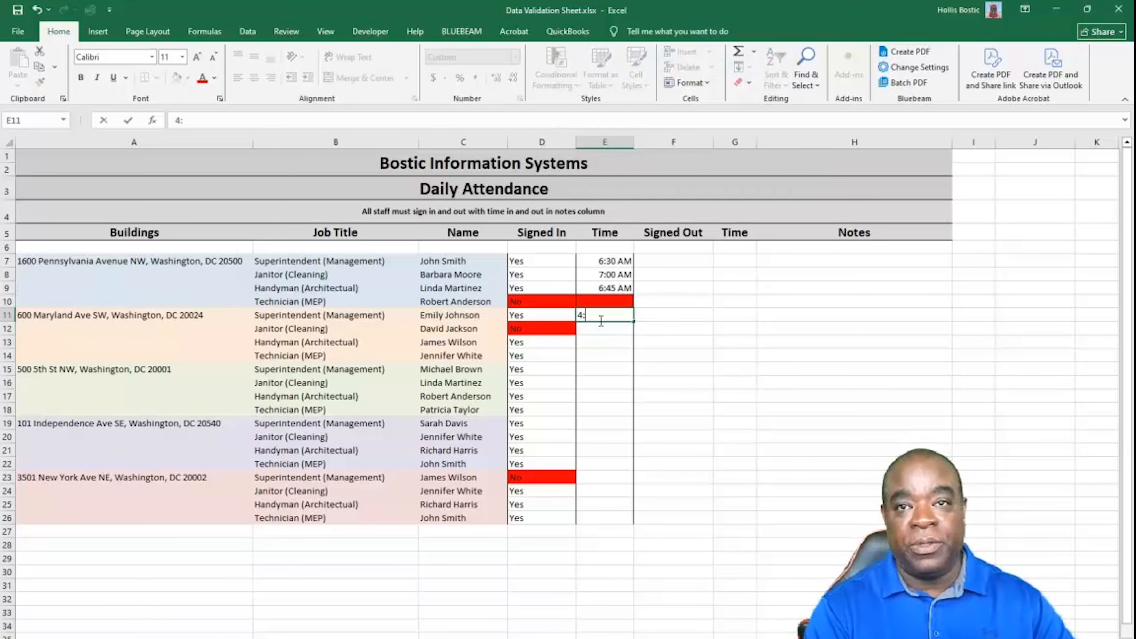
{"action": "type", "text": "00 AM"}
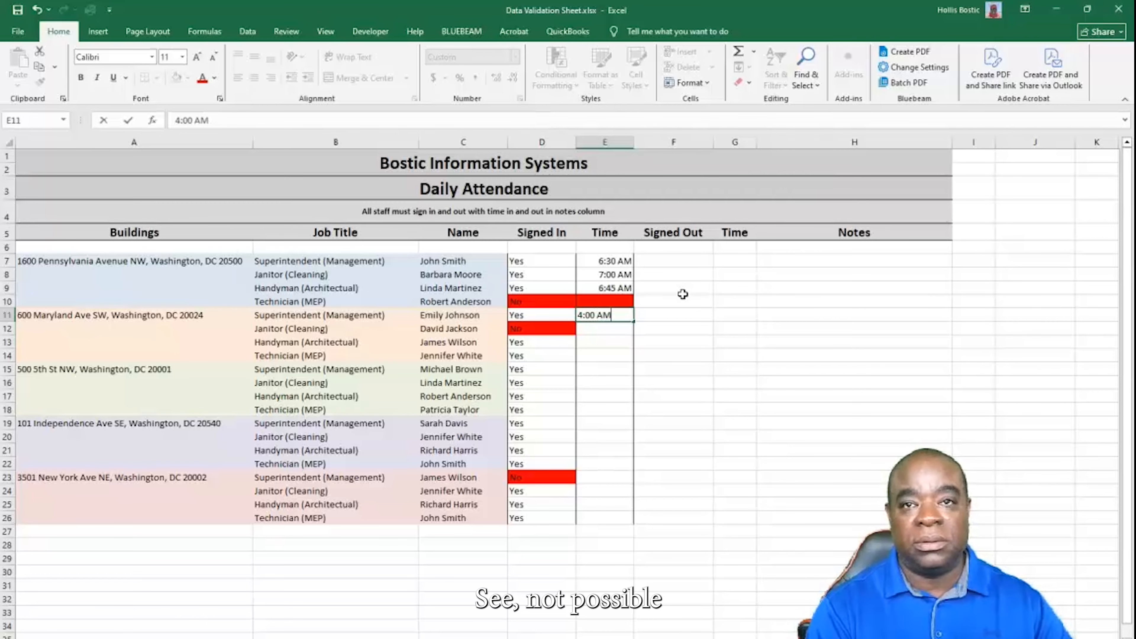
{"action": "left_click", "coordinate": [685, 314]}
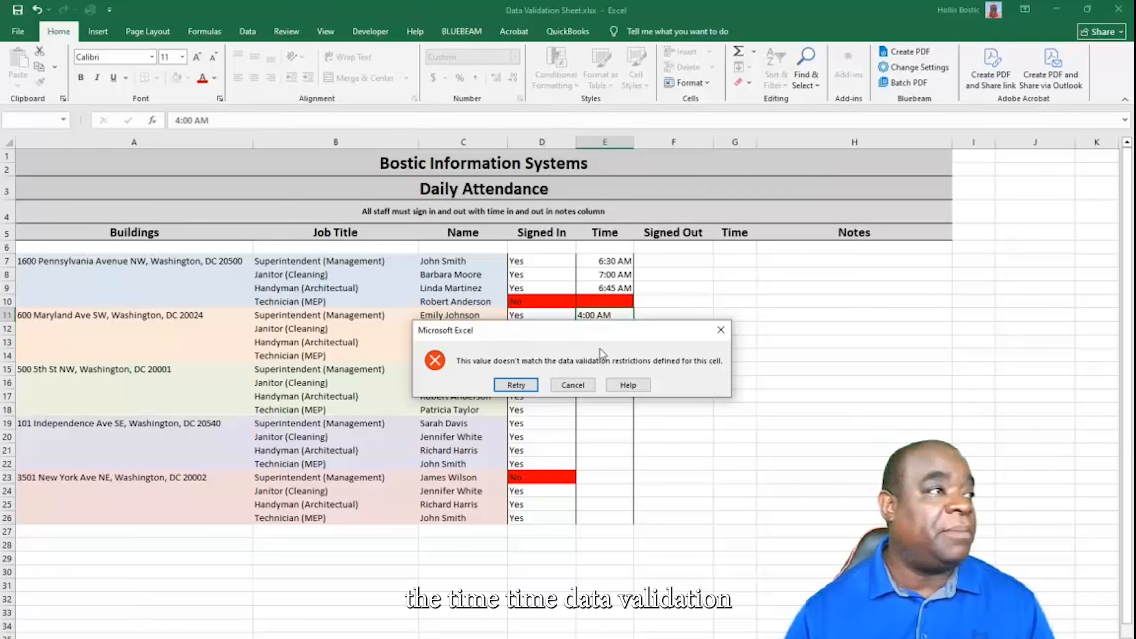
{"action": "left_click", "coordinate": [577, 387]}
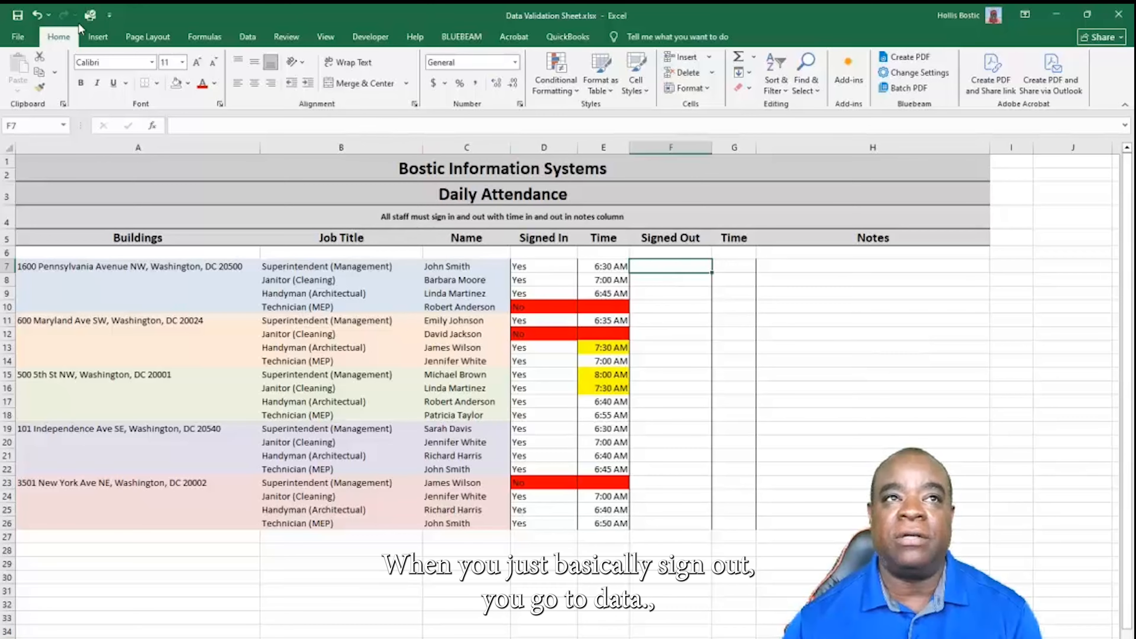
Apply list data validation to F7 under Signed Out with the choices Select, Yes and No.
{"action": "left_click", "coordinate": [247, 37]}
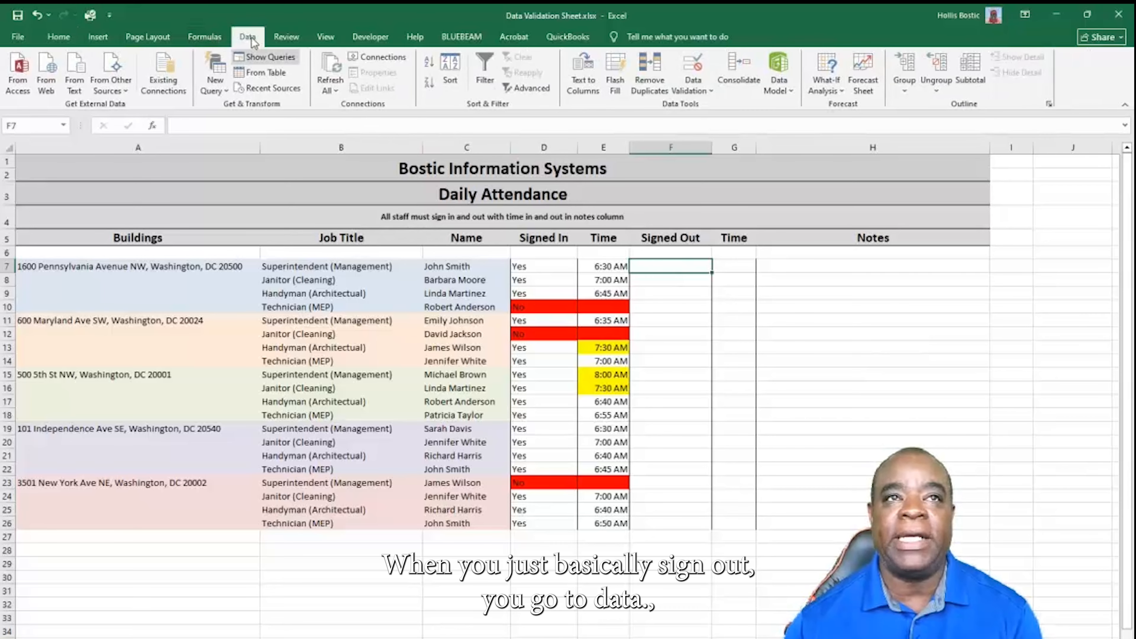
{"action": "left_click", "coordinate": [711, 91]}
{"action": "left_click", "coordinate": [718, 105]}
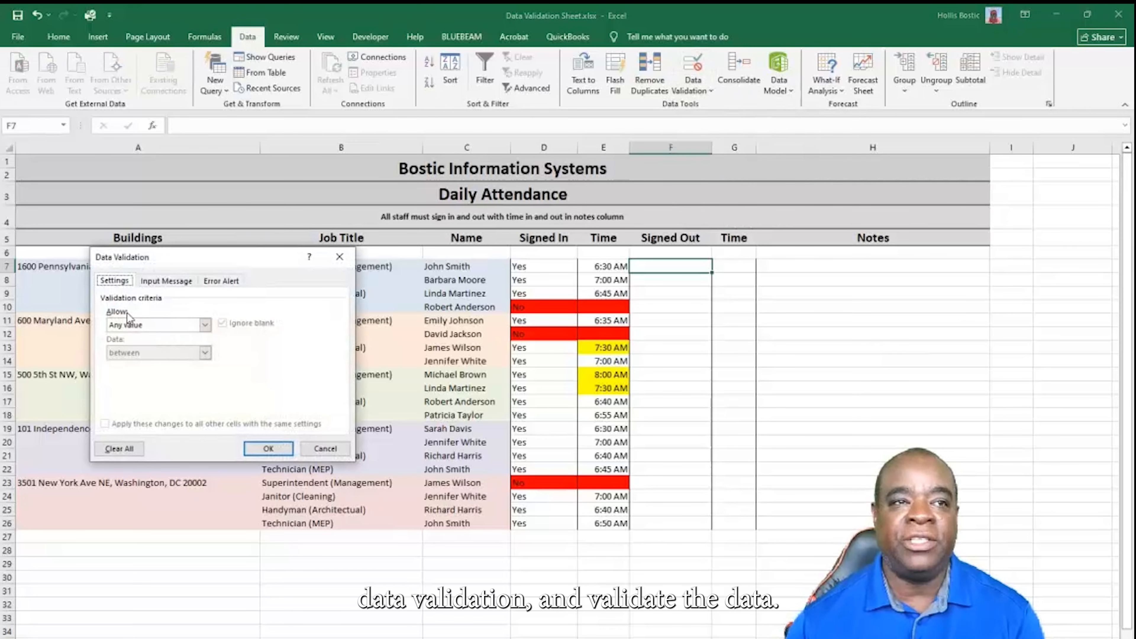
{"action": "left_click", "coordinate": [205, 325]}
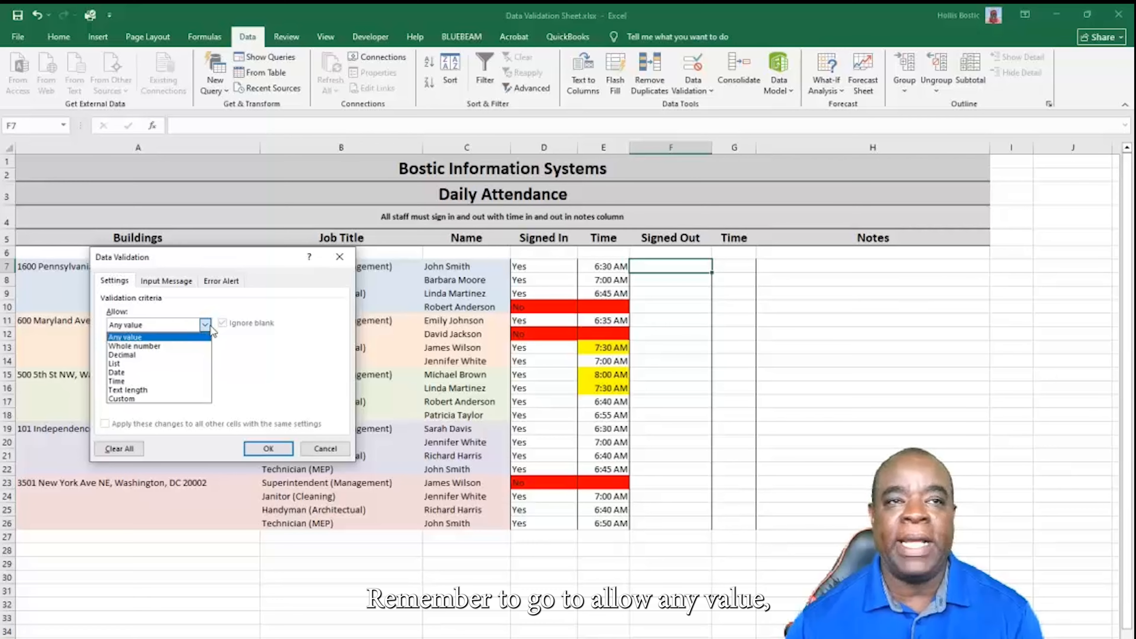
{"action": "left_click", "coordinate": [158, 368]}
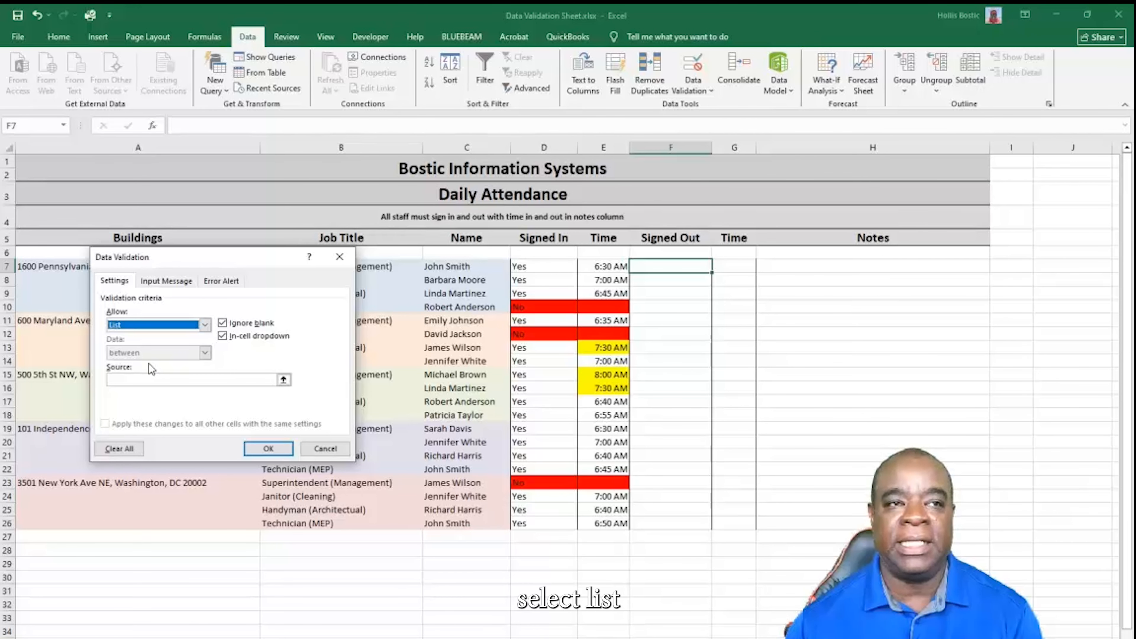
{"action": "left_click", "coordinate": [162, 380]}
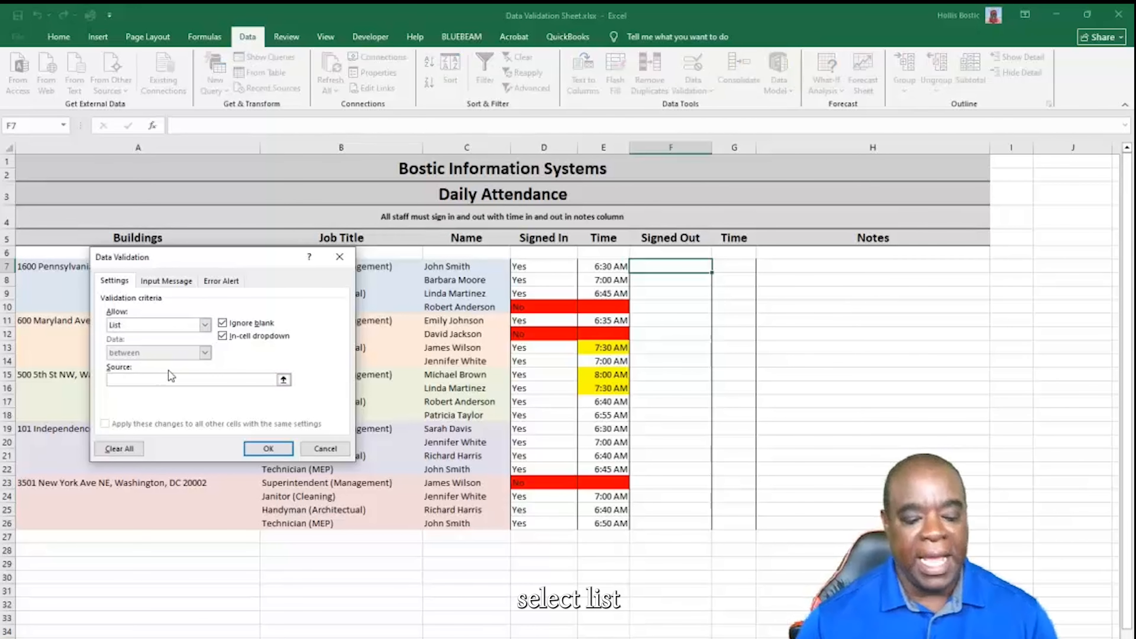
{"action": "type", "text": "Select, "}
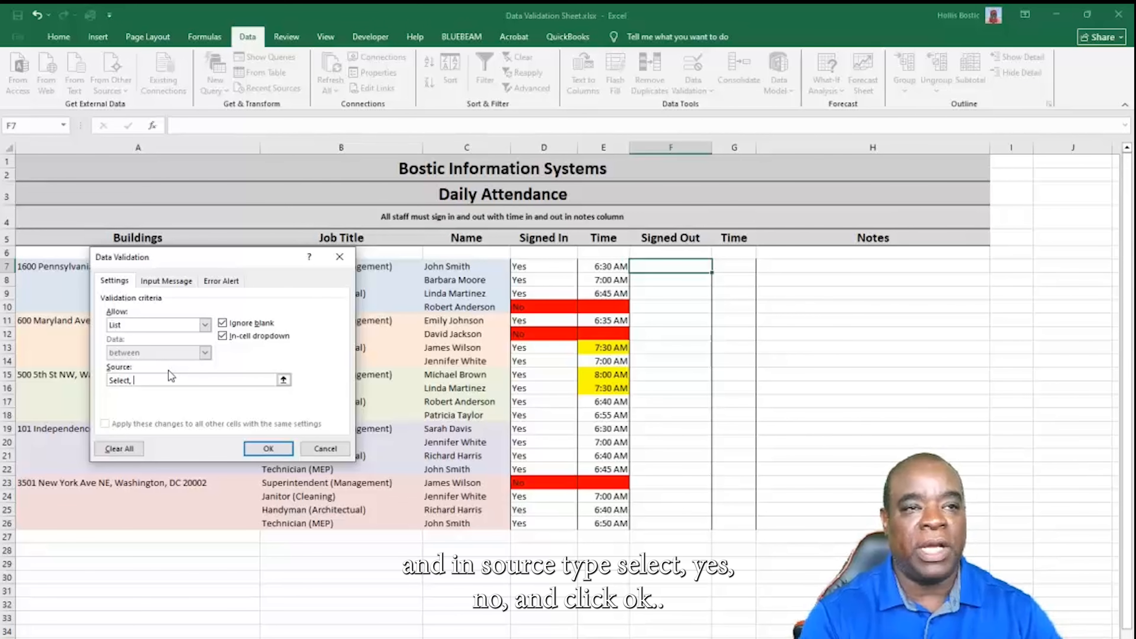
{"action": "type", "text": "Yes"}
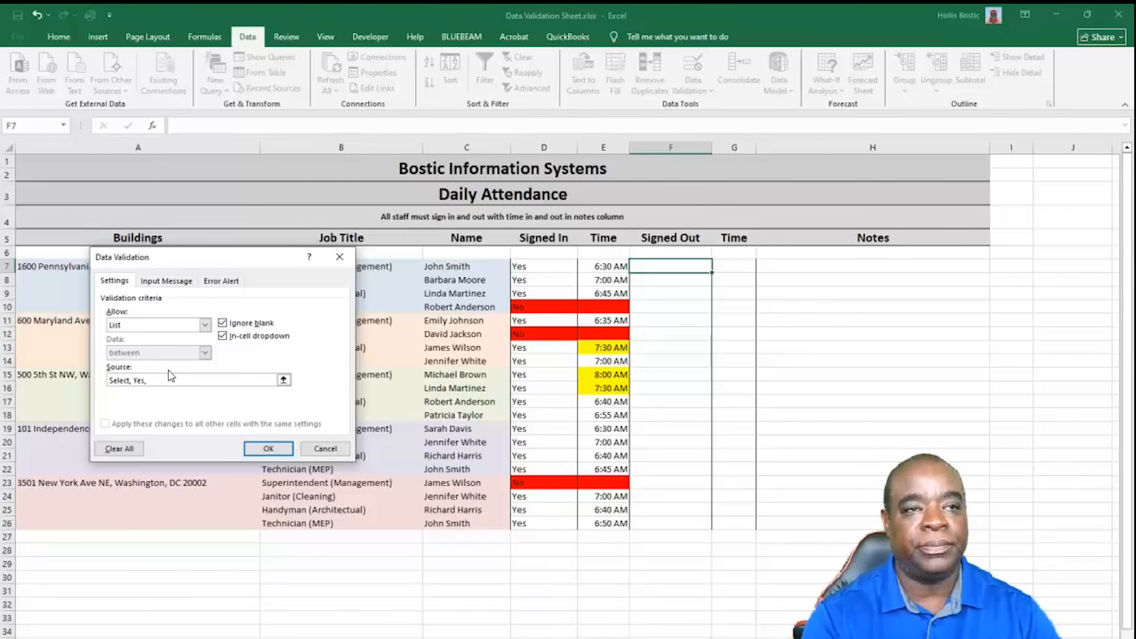
{"action": "type", "text": ", No"}
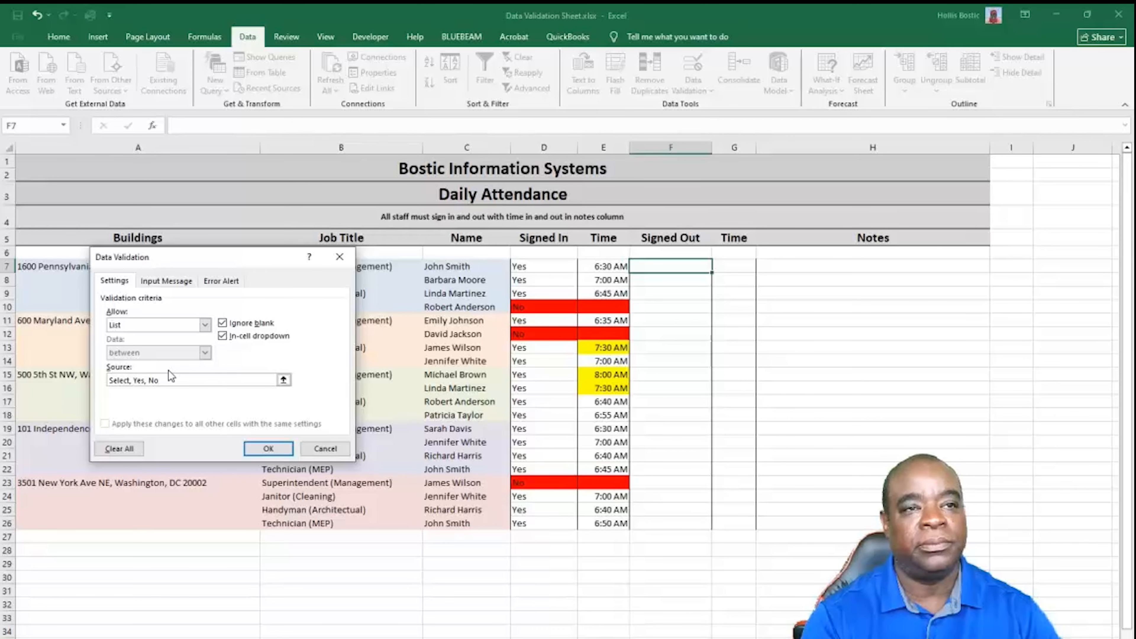
{"action": "left_click", "coordinate": [269, 449]}
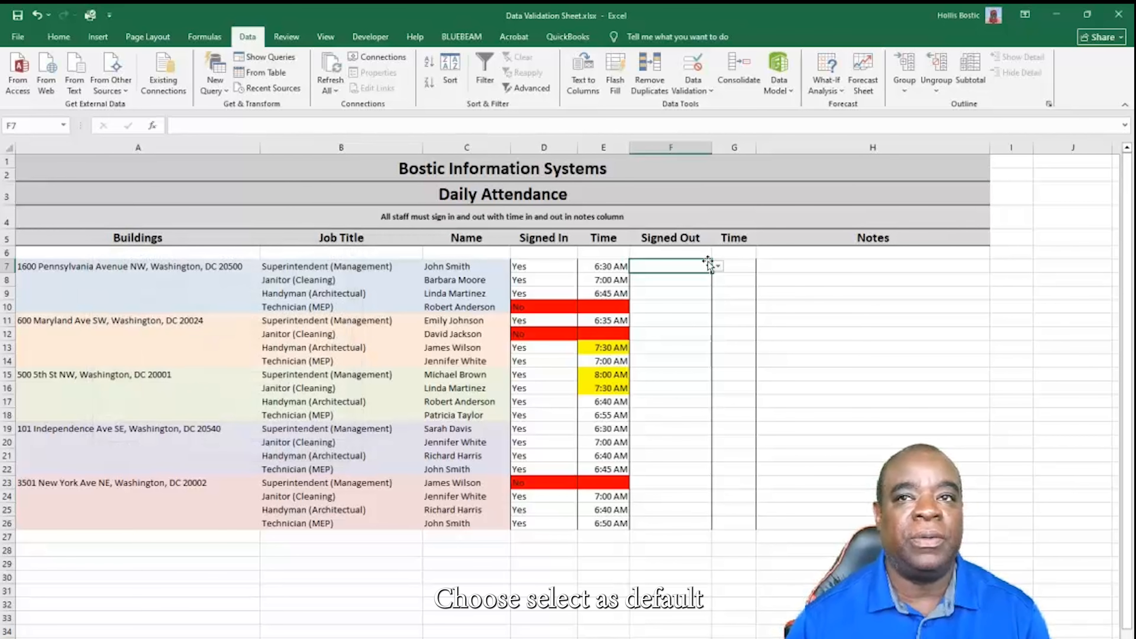
{"action": "left_click_drag", "start_coordinate": [710, 278], "coordinate": [680, 274]}
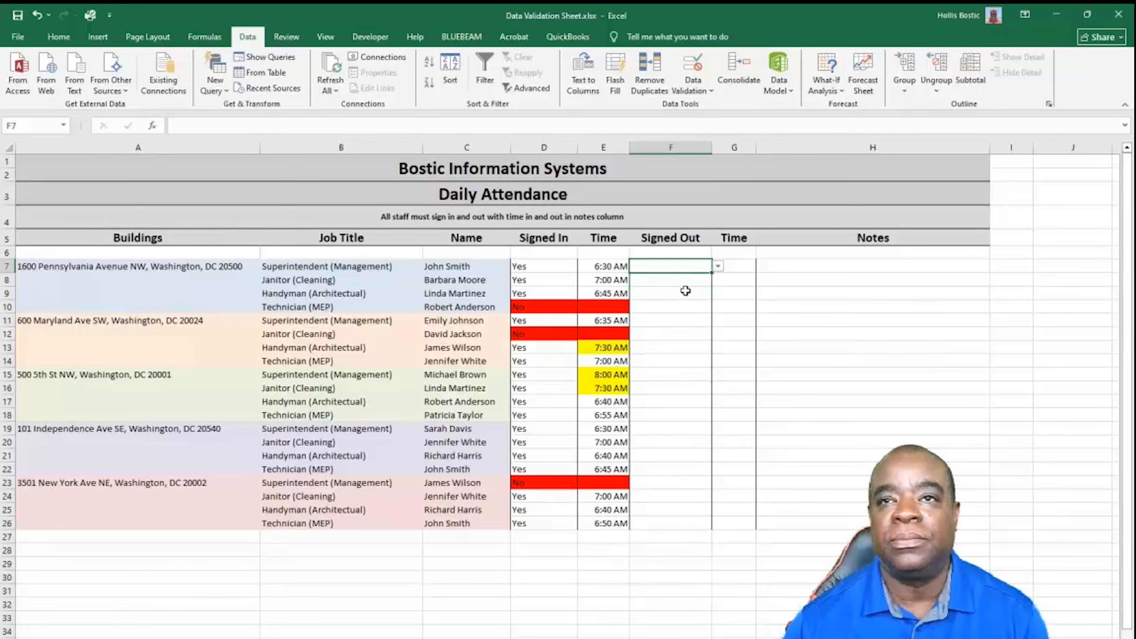
Set F7 under Signed Out to Select and fill it down through F26.
{"action": "left_click", "coordinate": [717, 267]}
{"action": "left_click", "coordinate": [660, 278]}
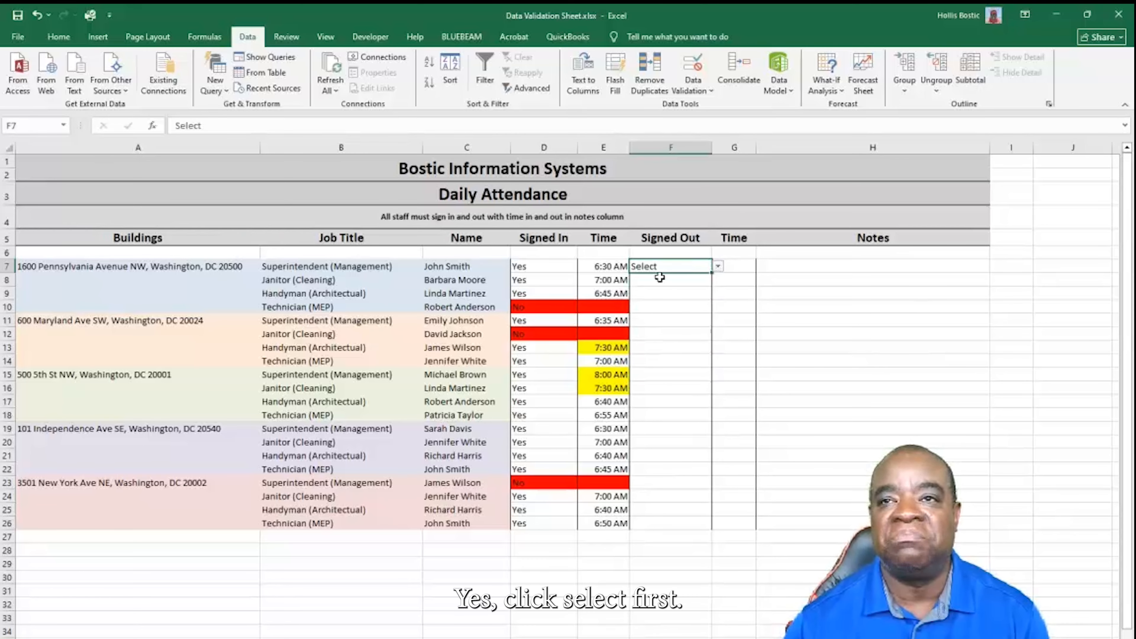
{"action": "left_click_drag", "start_coordinate": [714, 275], "coordinate": [679, 535]}
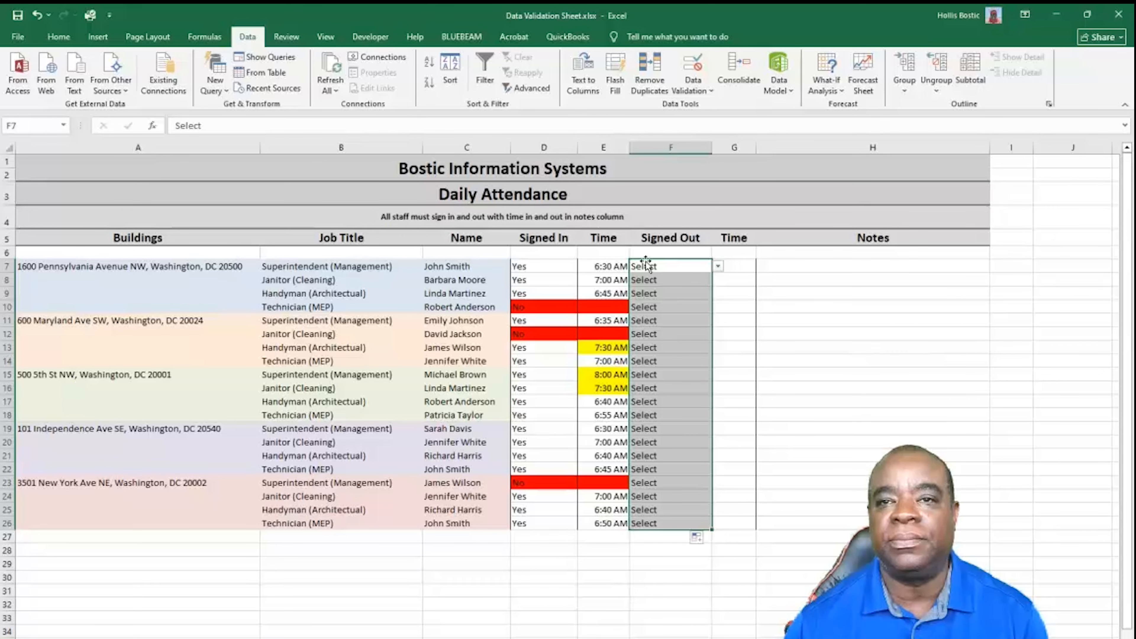
Choose Yes under Signed Out for the first superintendent and janitor, in F7 and F8.
{"action": "left_click", "coordinate": [717, 266]}
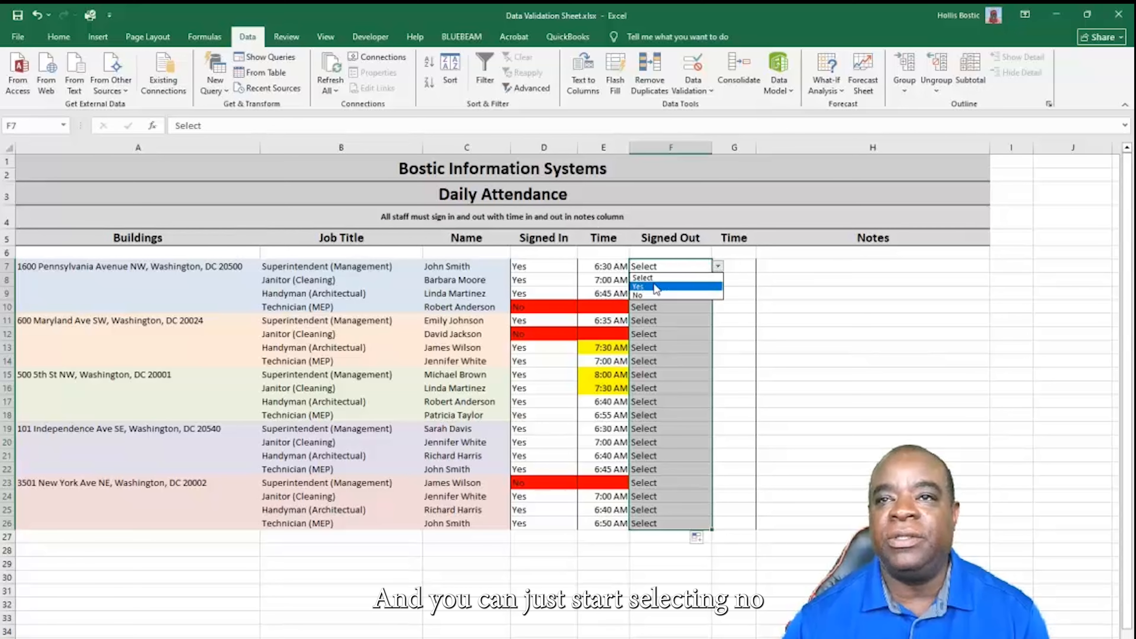
{"action": "left_click", "coordinate": [693, 286]}
{"action": "left_click", "coordinate": [693, 282]}
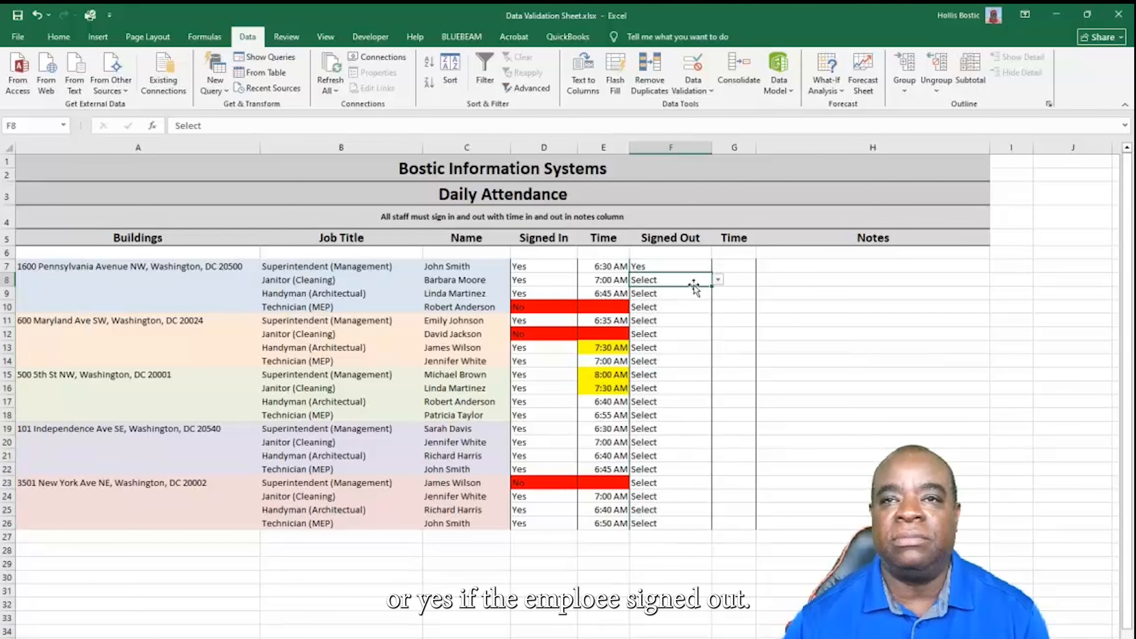
{"action": "left_click", "coordinate": [718, 280]}
{"action": "left_click", "coordinate": [659, 298]}
Apply time validation between 5:00 AM and 9:00 PM to G7 and copy the rule down through G26.
{"action": "left_click", "coordinate": [737, 265]}
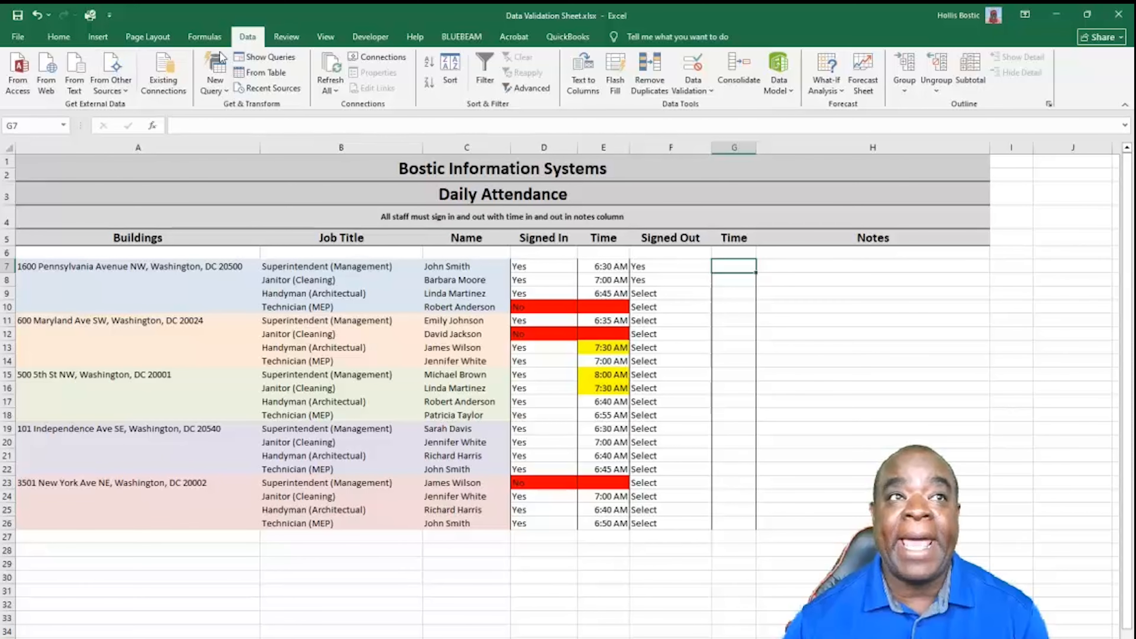
{"action": "left_click", "coordinate": [711, 93]}
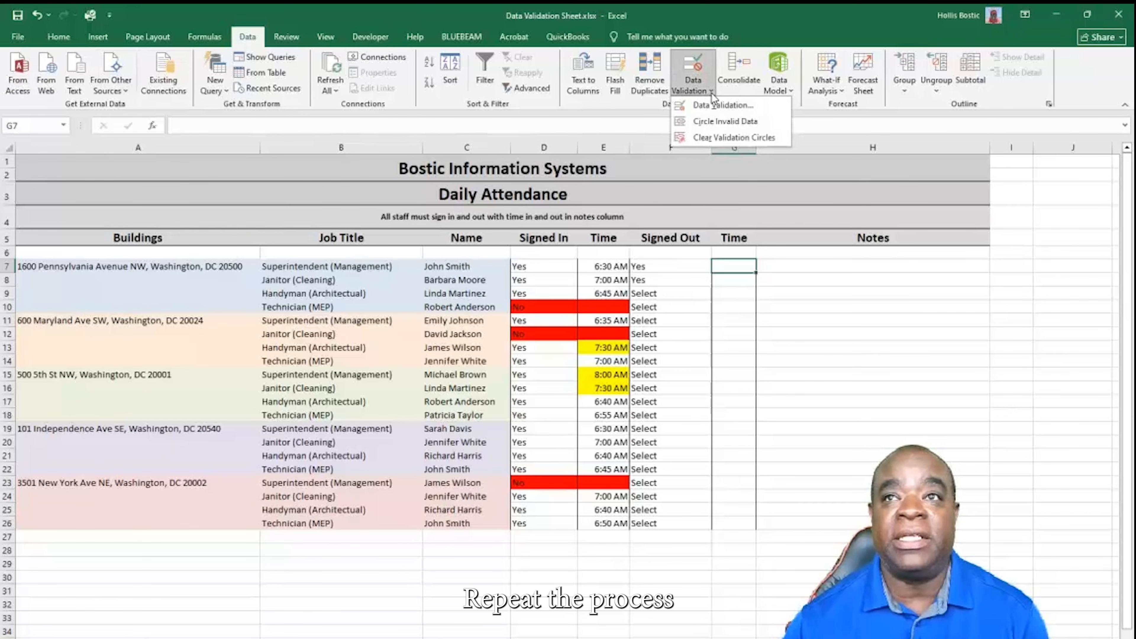
{"action": "left_click", "coordinate": [712, 102]}
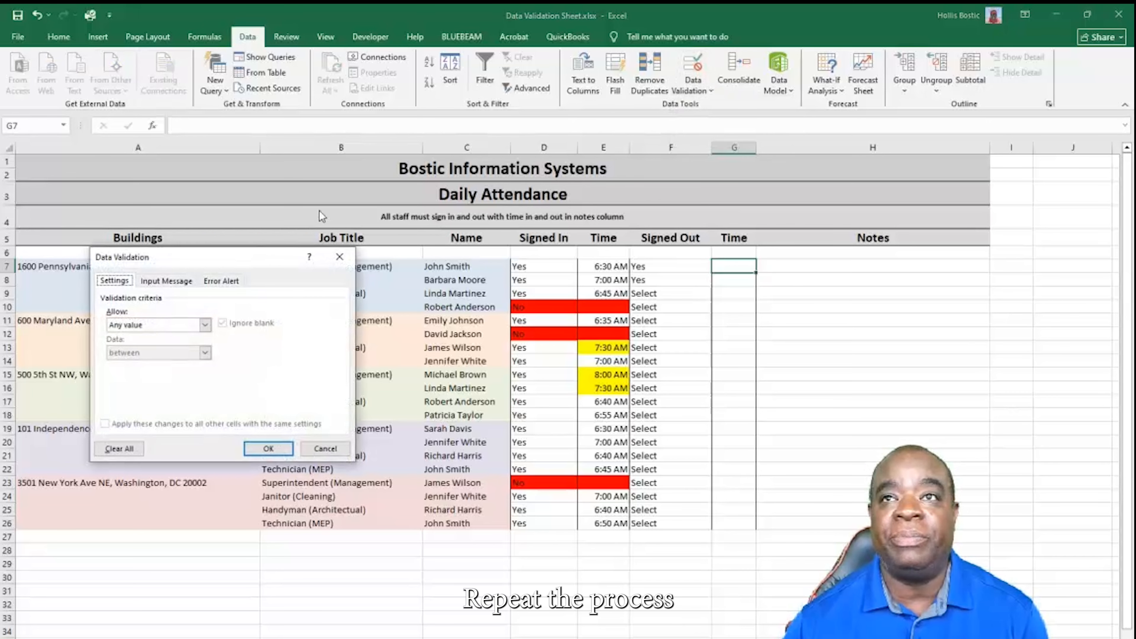
{"action": "left_click", "coordinate": [148, 324]}
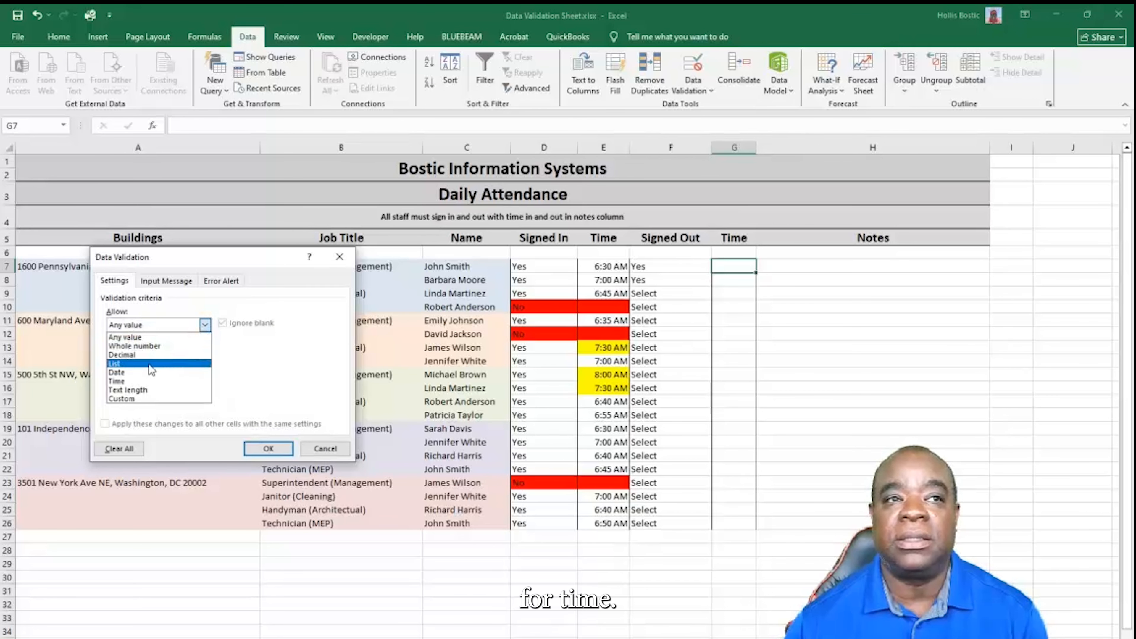
{"action": "left_click", "coordinate": [144, 382]}
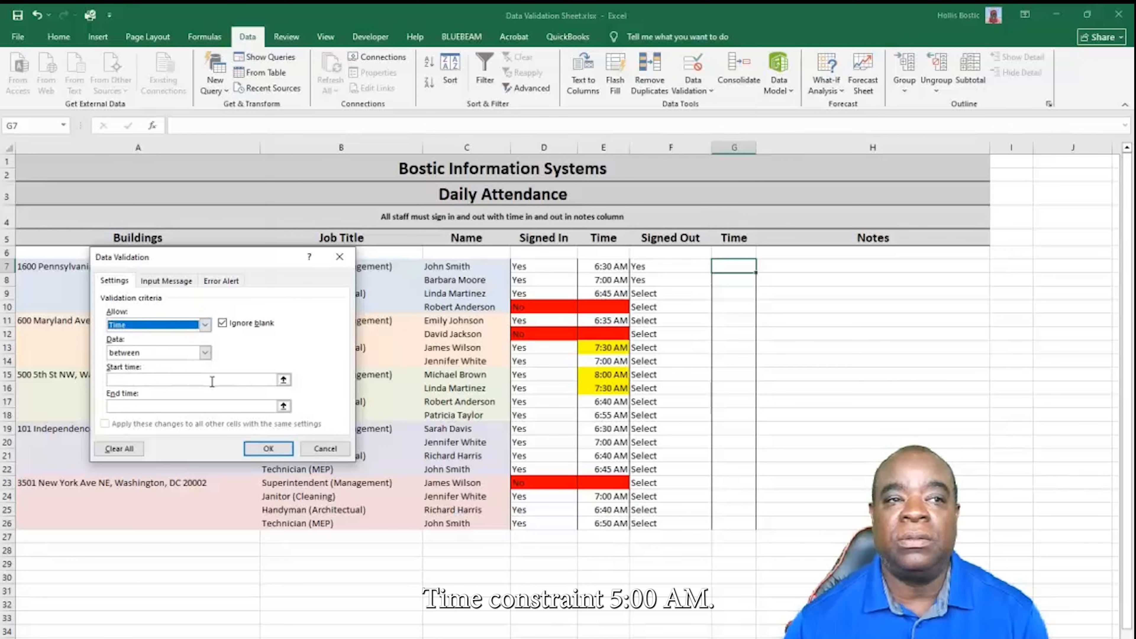
{"action": "left_click", "coordinate": [196, 382]}
{"action": "type", "text": "5"}
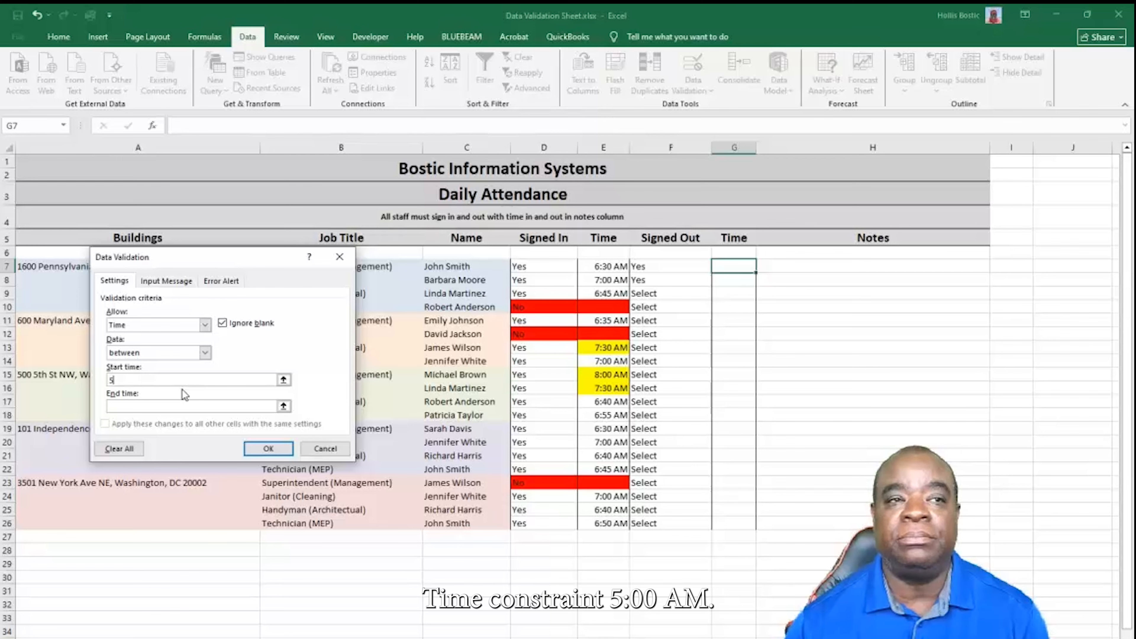
{"action": "type", "text": ":00 AM"}
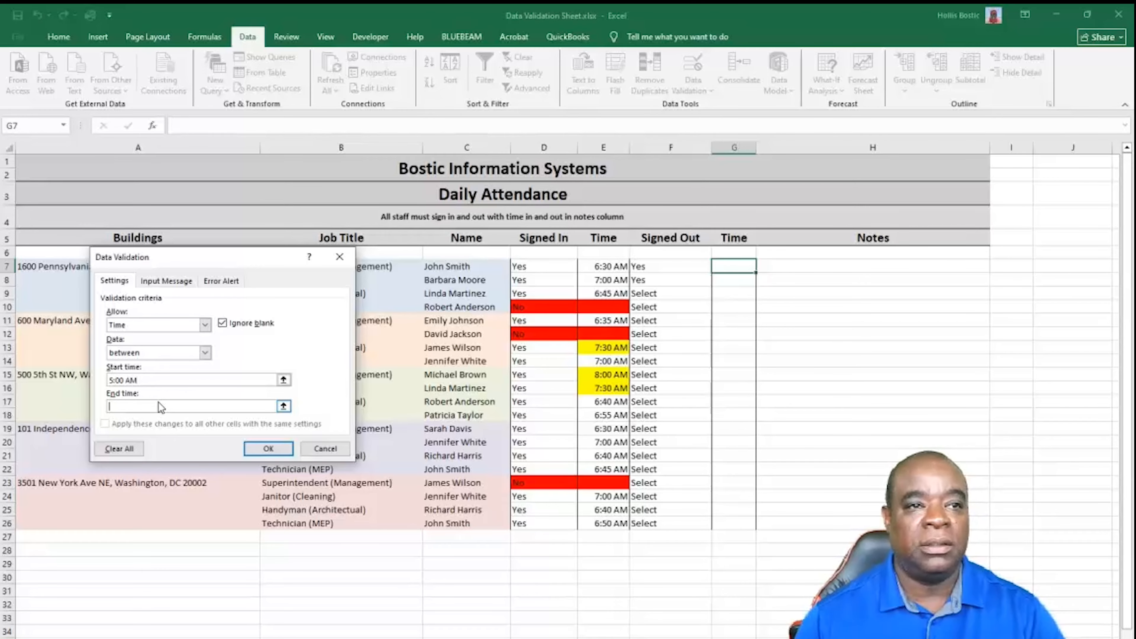
{"action": "type", "text": "9"}
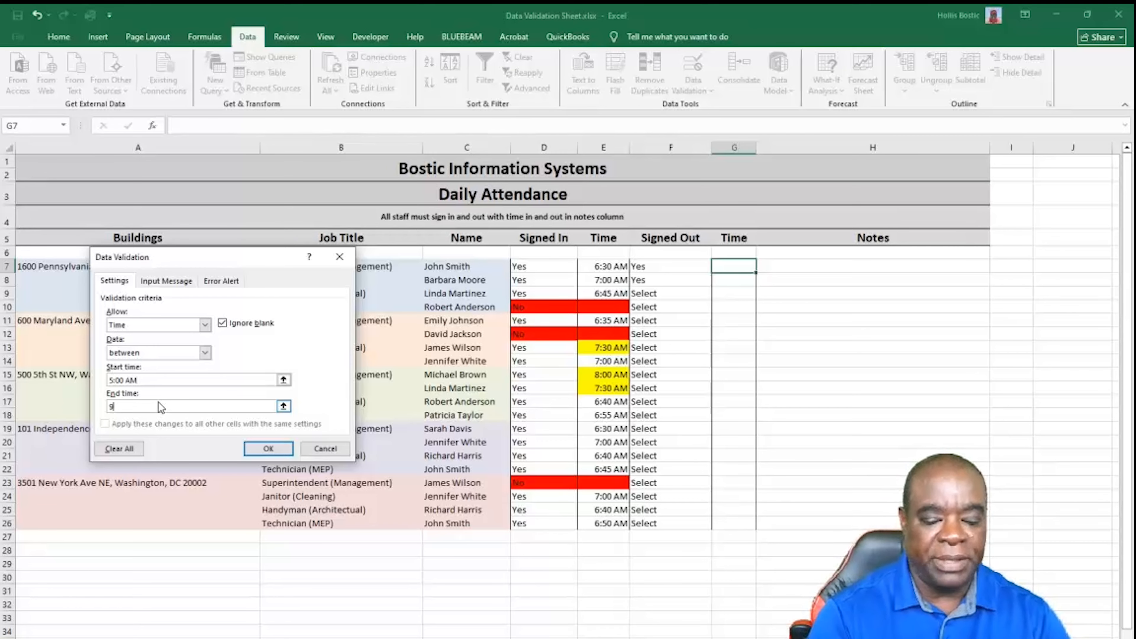
{"action": "type", "text": ":00 PM"}
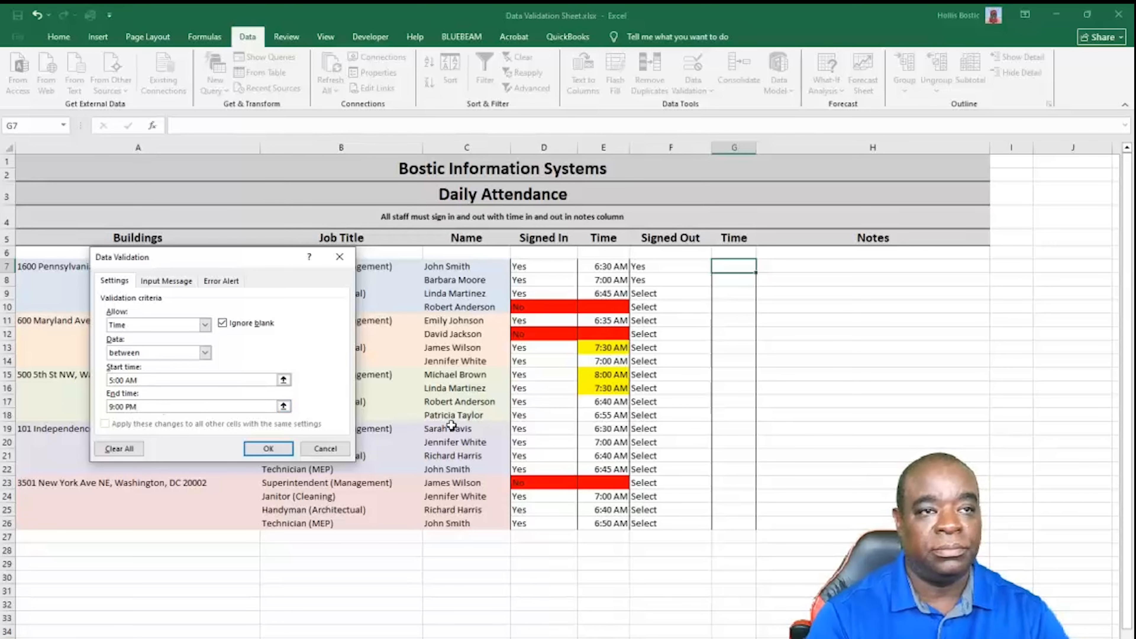
{"action": "left_click", "coordinate": [266, 455]}
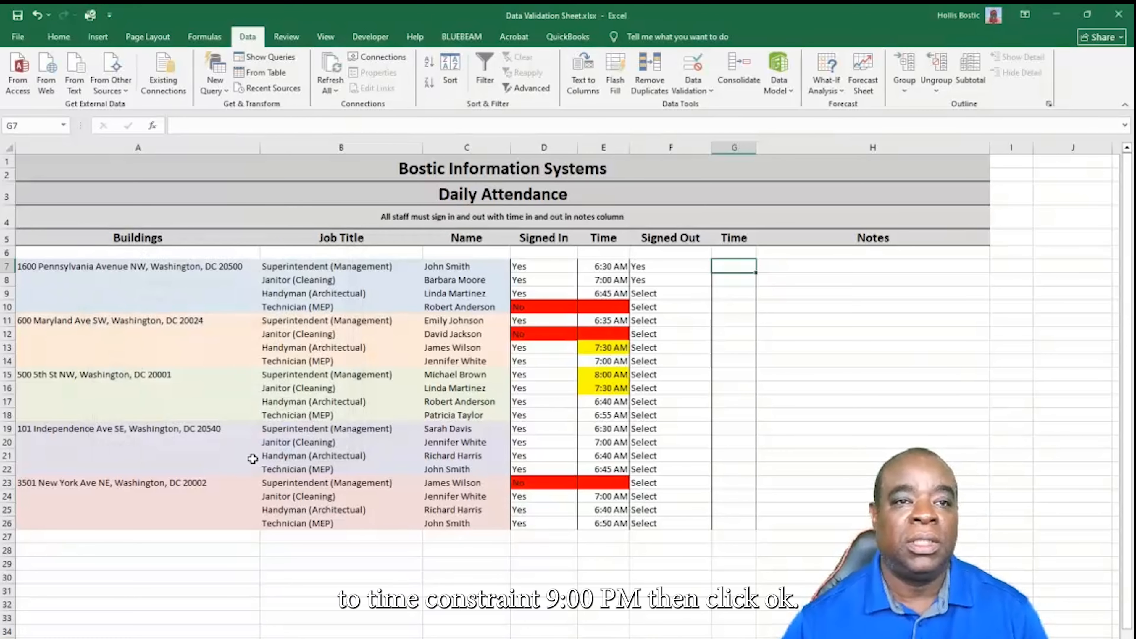
{"action": "left_click_drag", "start_coordinate": [758, 273], "coordinate": [745, 532]}
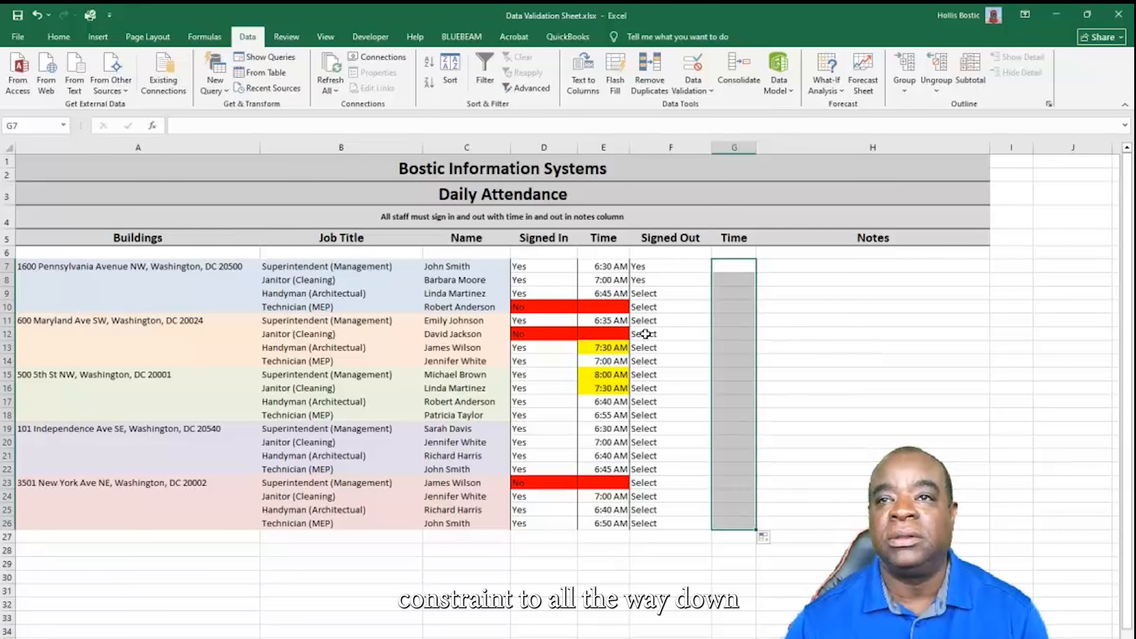
Choose Yes under Signed Out for the first building's handyman in F9.
{"action": "left_click", "coordinate": [647, 292]}
{"action": "left_click", "coordinate": [717, 294]}
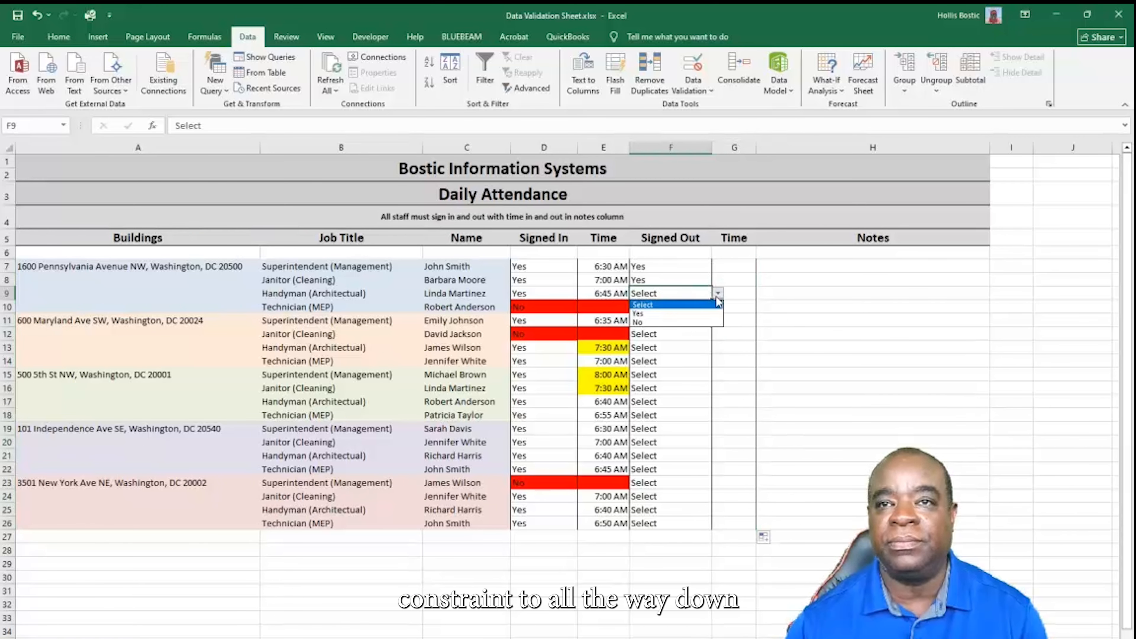
{"action": "left_click", "coordinate": [660, 313]}
Enter the sign-out times 5:00 PM, 4:00 PM and 4:30 PM in G7, G8 and G9.
{"action": "left_click", "coordinate": [726, 271]}
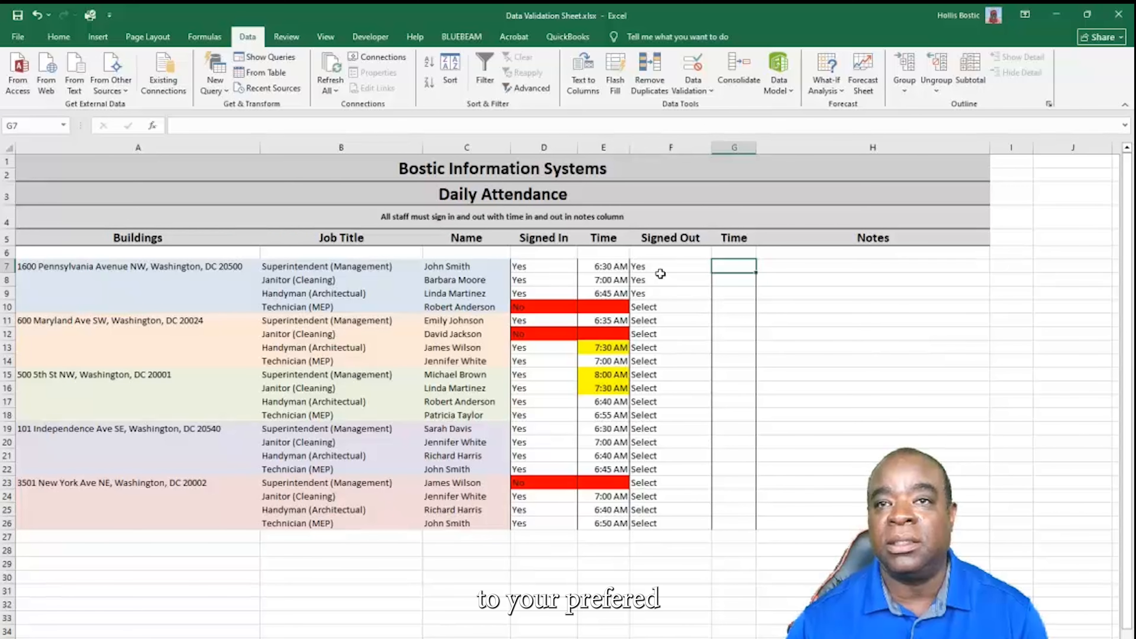
{"action": "type", "text": "5"}
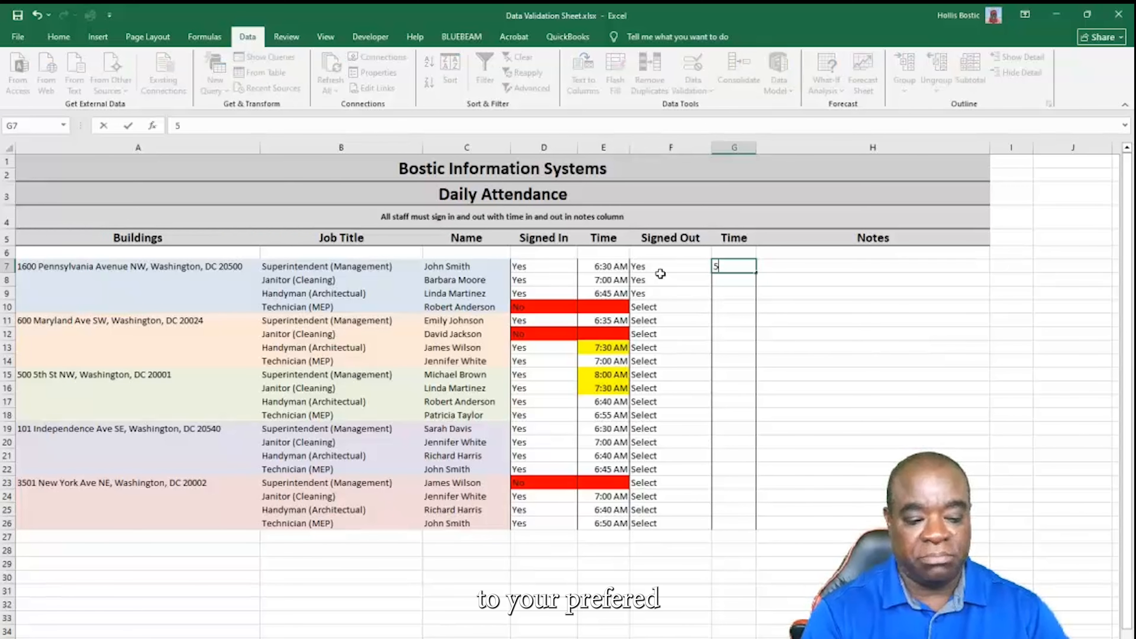
{"action": "type", "text": ":00 PM"}
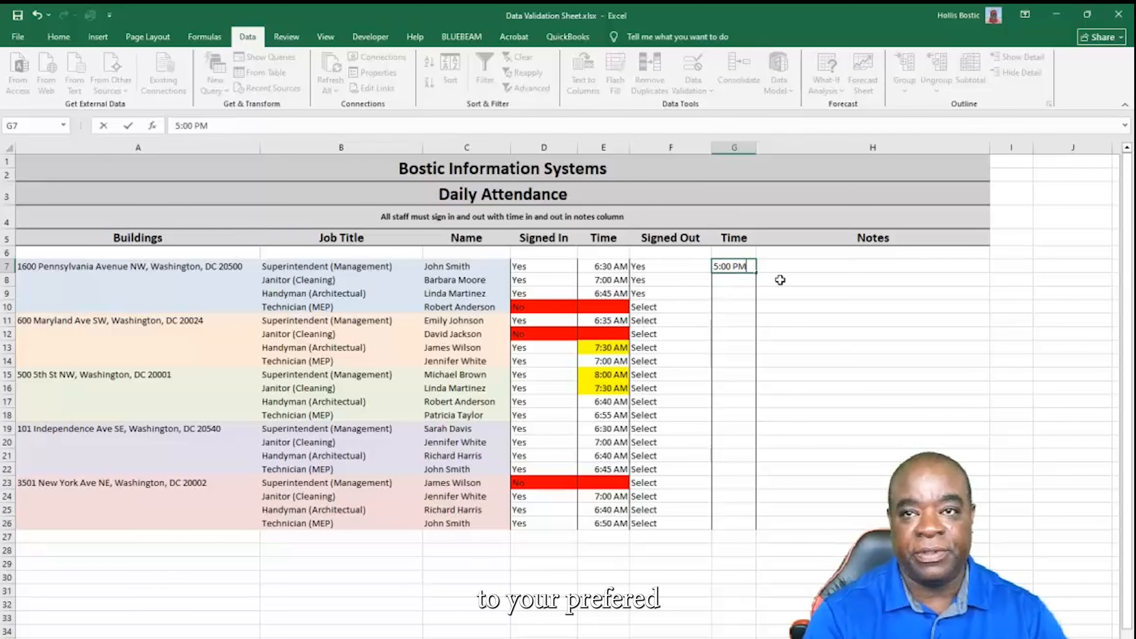
{"action": "left_click", "coordinate": [735, 277]}
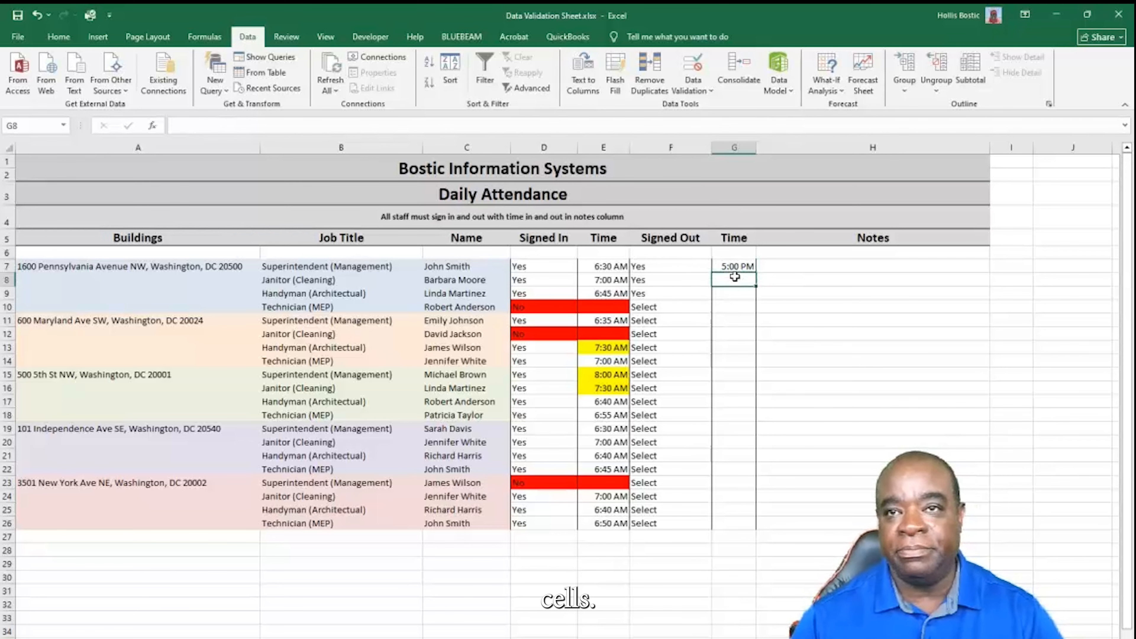
{"action": "type", "text": "4"}
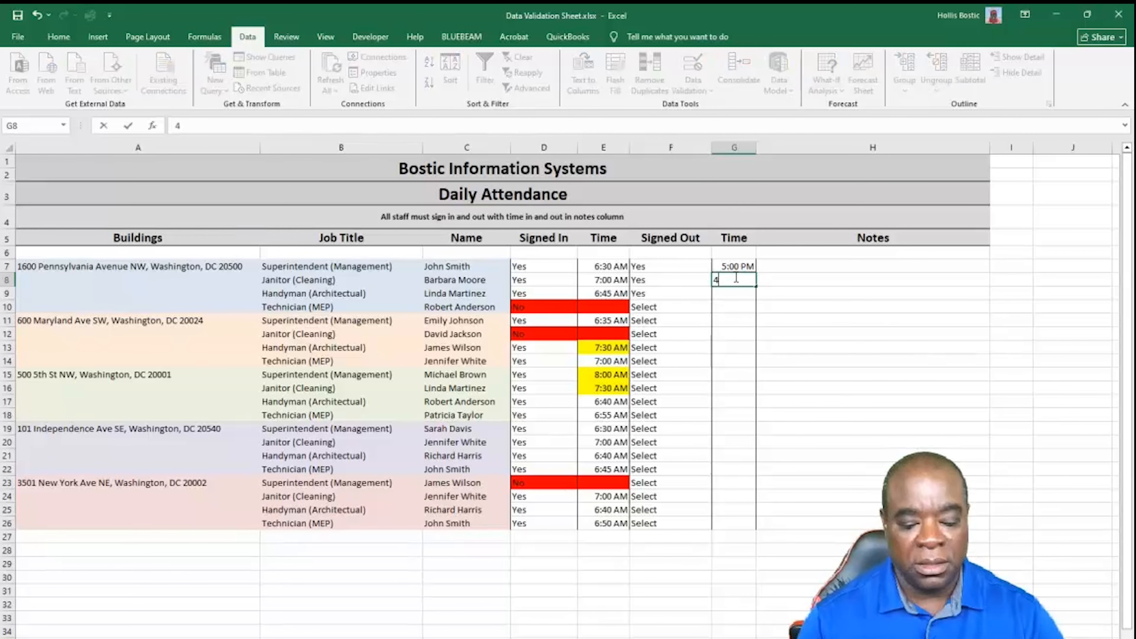
{"action": "type", "text": ":00 PM"}
{"action": "left_click", "coordinate": [743, 293]}
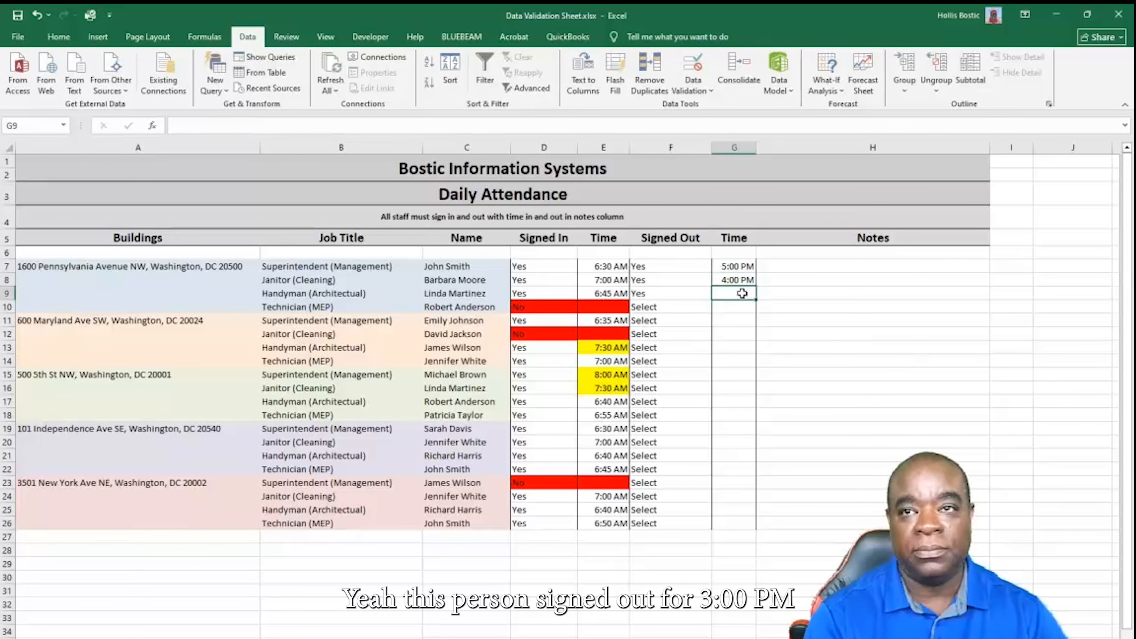
{"action": "type", "text": "4"}
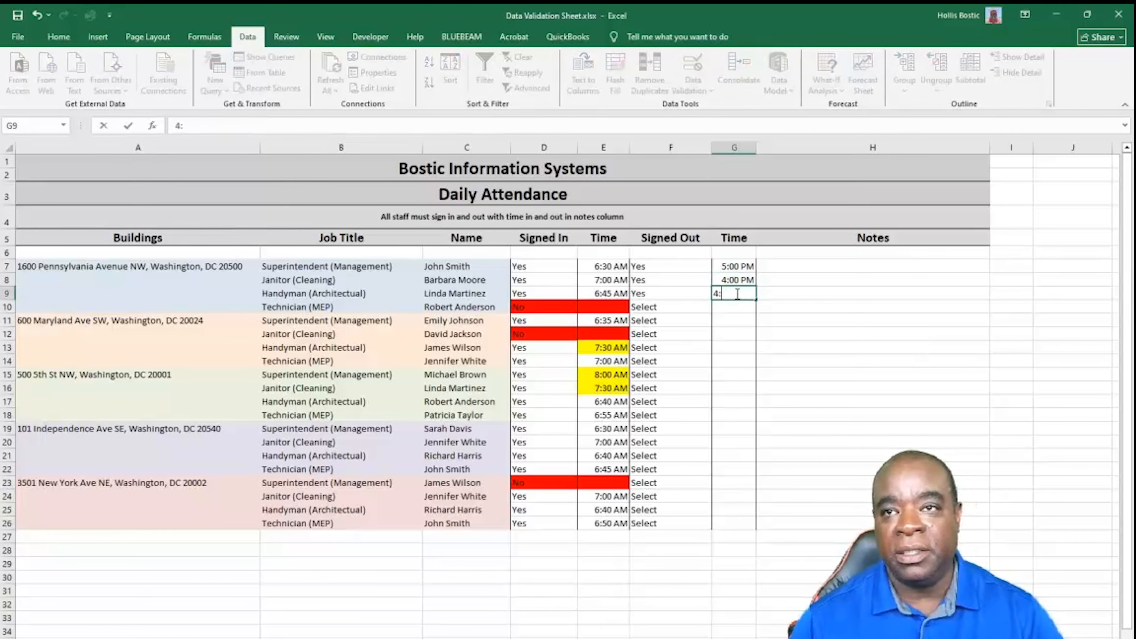
{"action": "type", "text": ":30"}
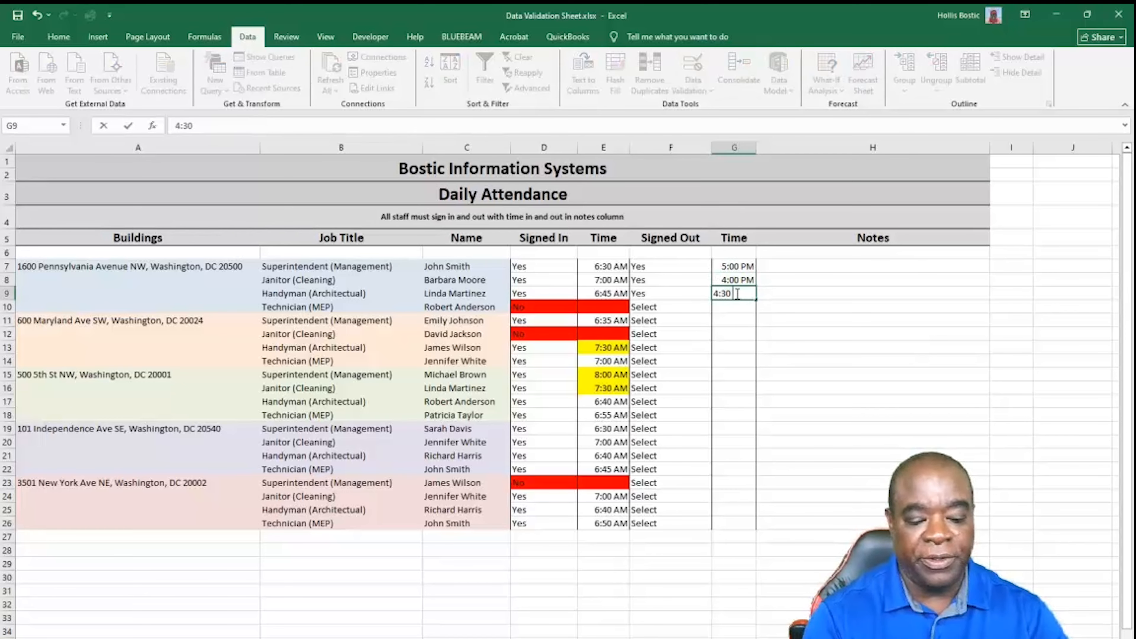
{"action": "type", "text": " PM"}
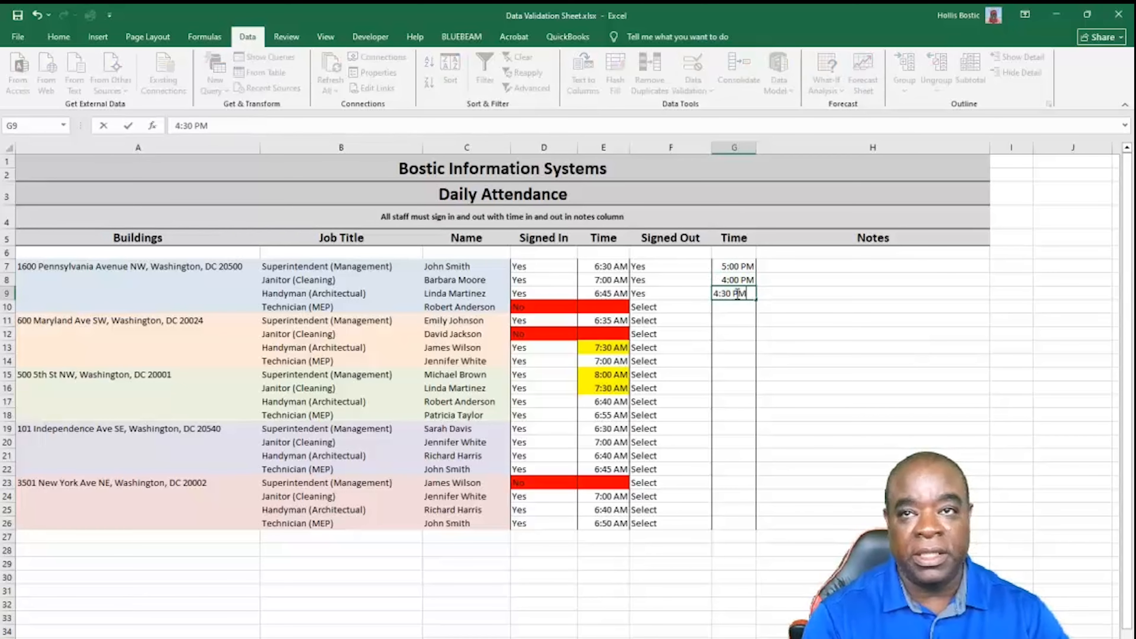
{"action": "left_click", "coordinate": [681, 306]}
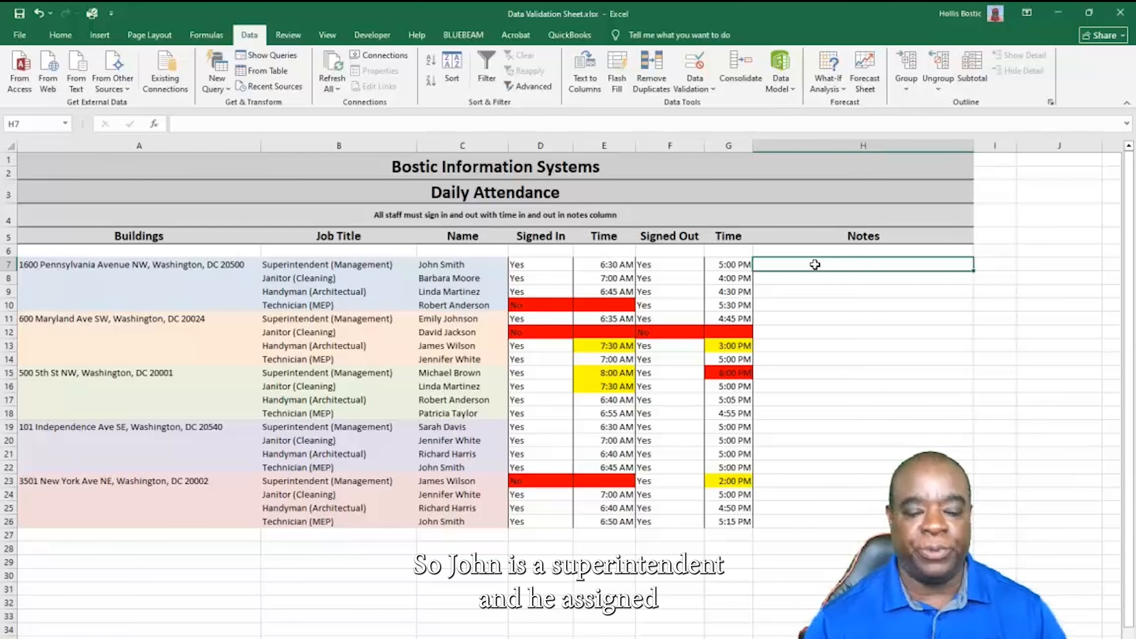
Enter the note "Assigned tasks to the handy man." in H7 for the first superintendent.
{"action": "type", "text": "A"}
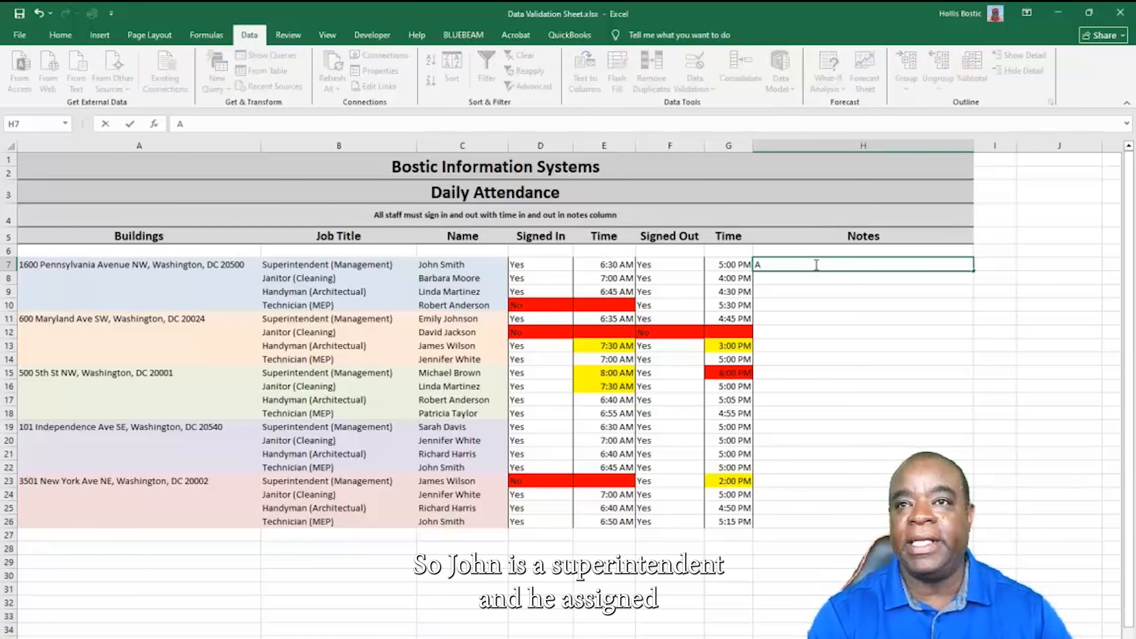
{"action": "type", "text": "ssign"}
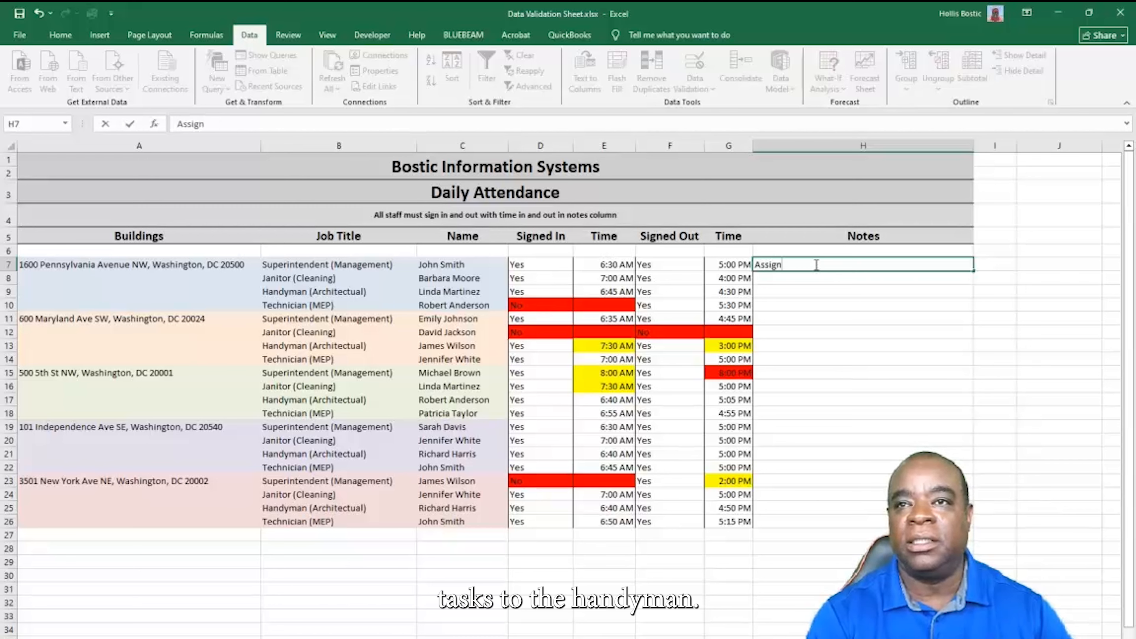
{"action": "type", "text": "ed ta"}
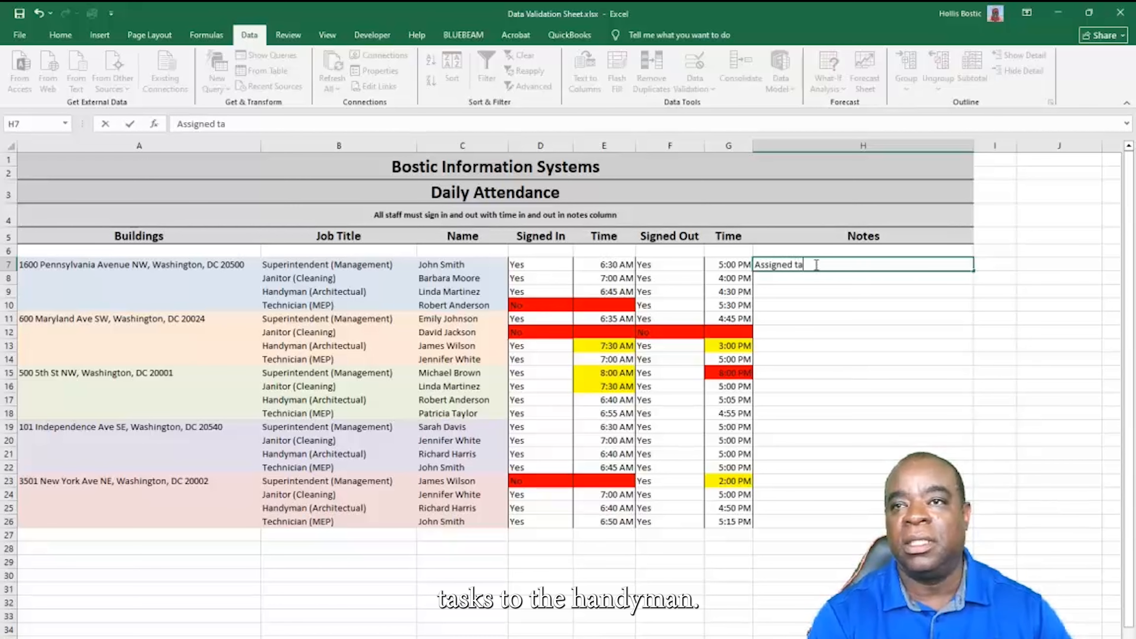
{"action": "type", "text": "sks to the ha"}
{"action": "key", "text": "BackSpace"}
{"action": "type", "text": "h"}
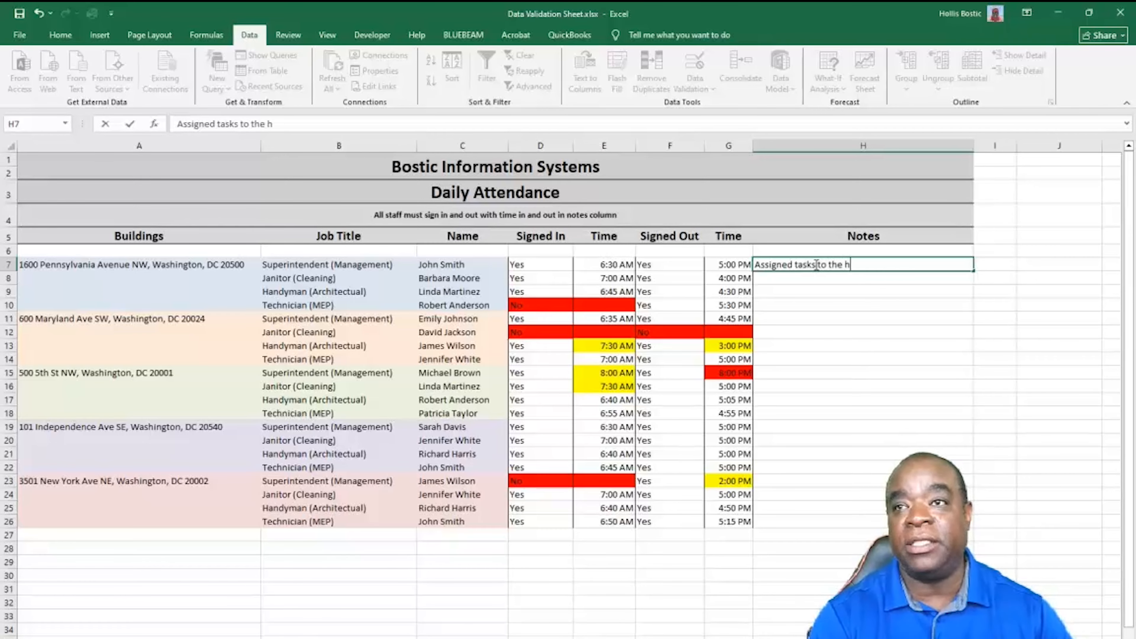
{"action": "type", "text": "andy man."}
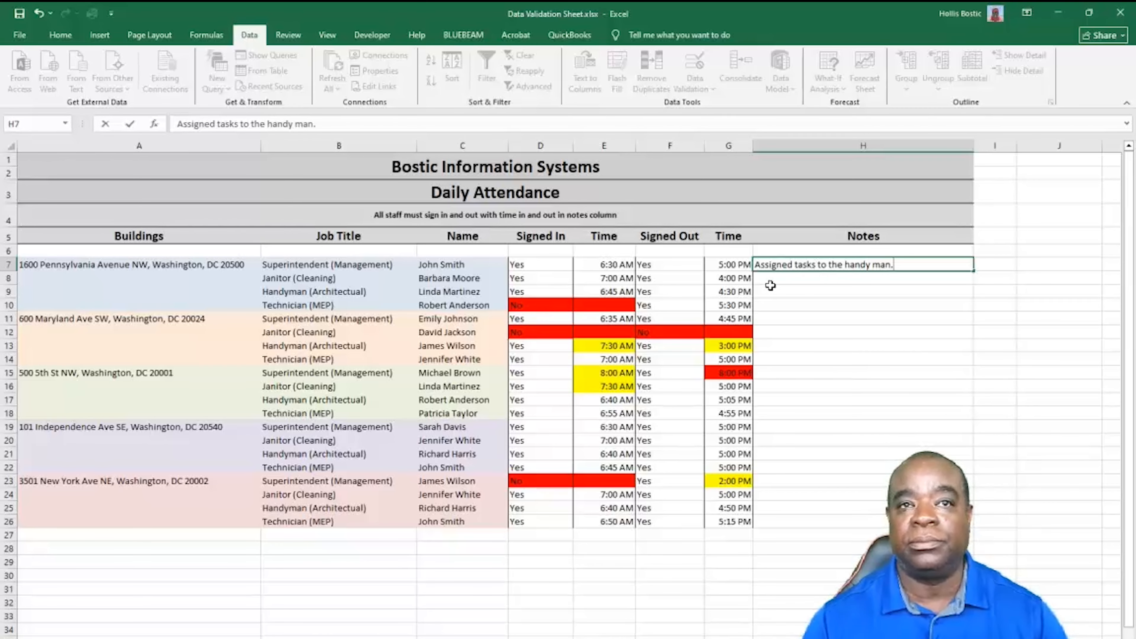
Enter the note "Wipe down railings." in H8 for the first building's janitor.
{"action": "left_click", "coordinate": [788, 279]}
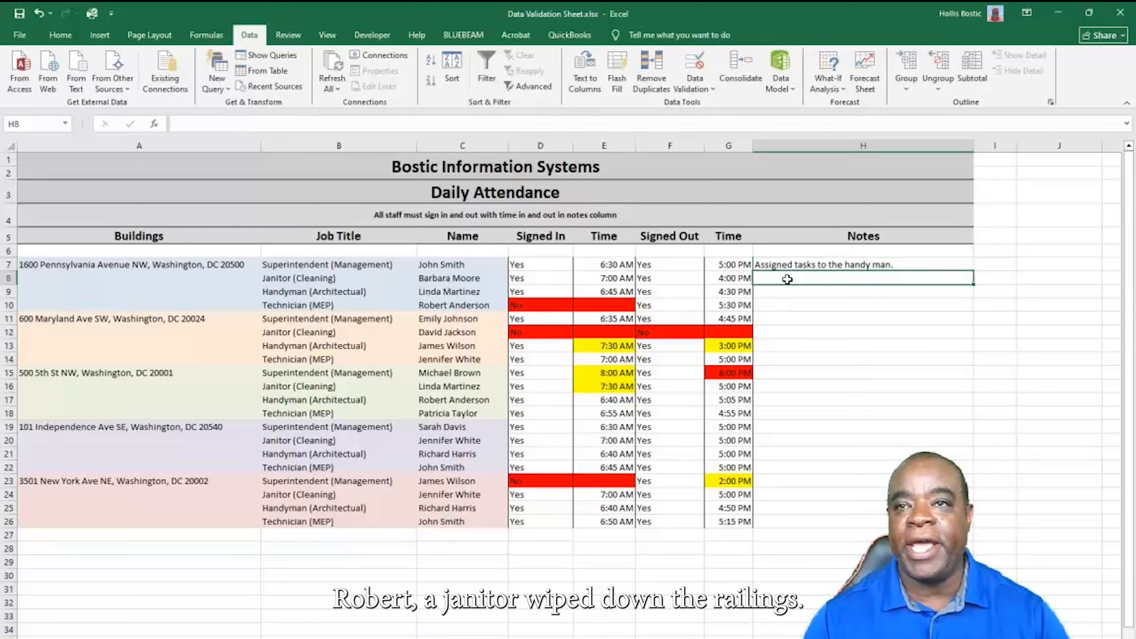
{"action": "type", "text": "She i"}
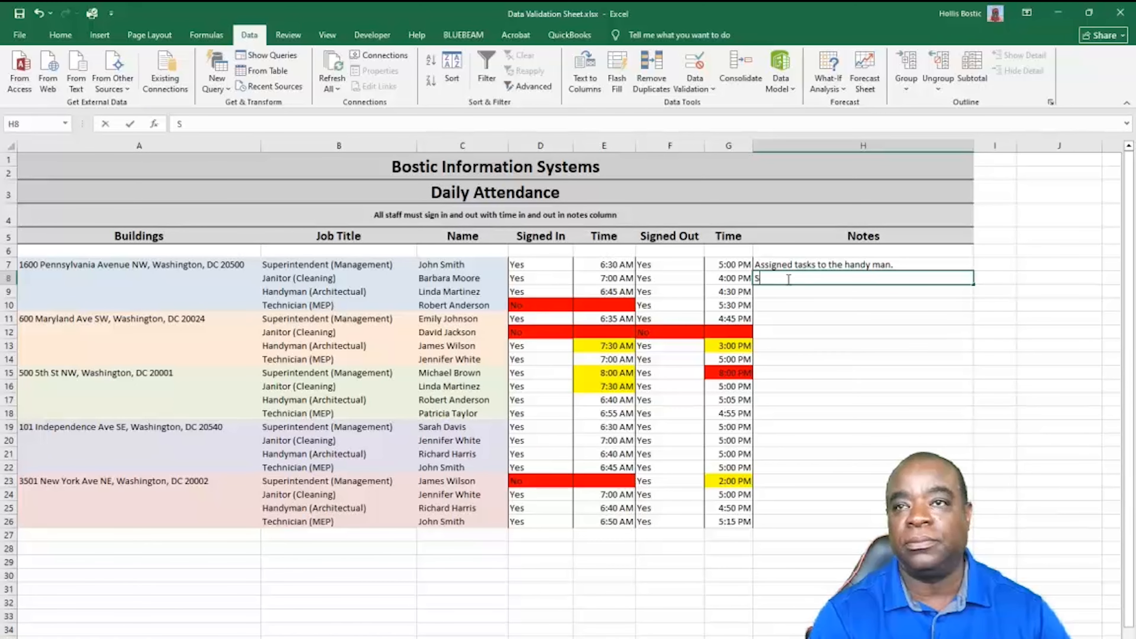
{"action": "key", "text": "BackSpace"}
{"action": "key", "text": "BackSpace"}
{"action": "key", "text": "BackSpace"}
{"action": "type", "text": "Wipe down railings."}
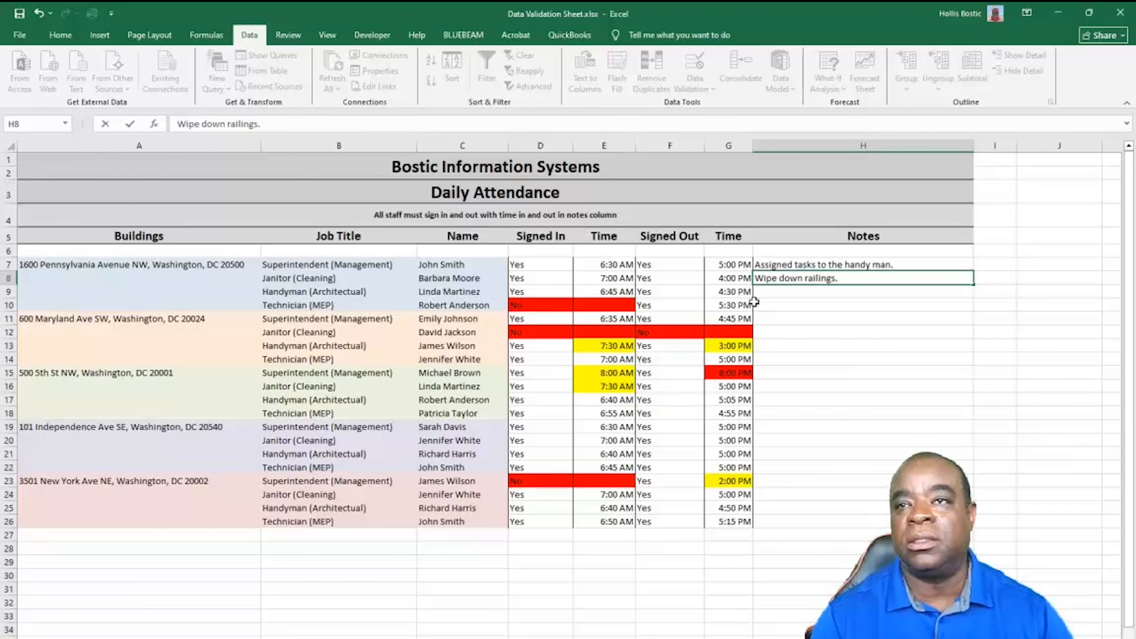
{"action": "left_click", "coordinate": [779, 292]}
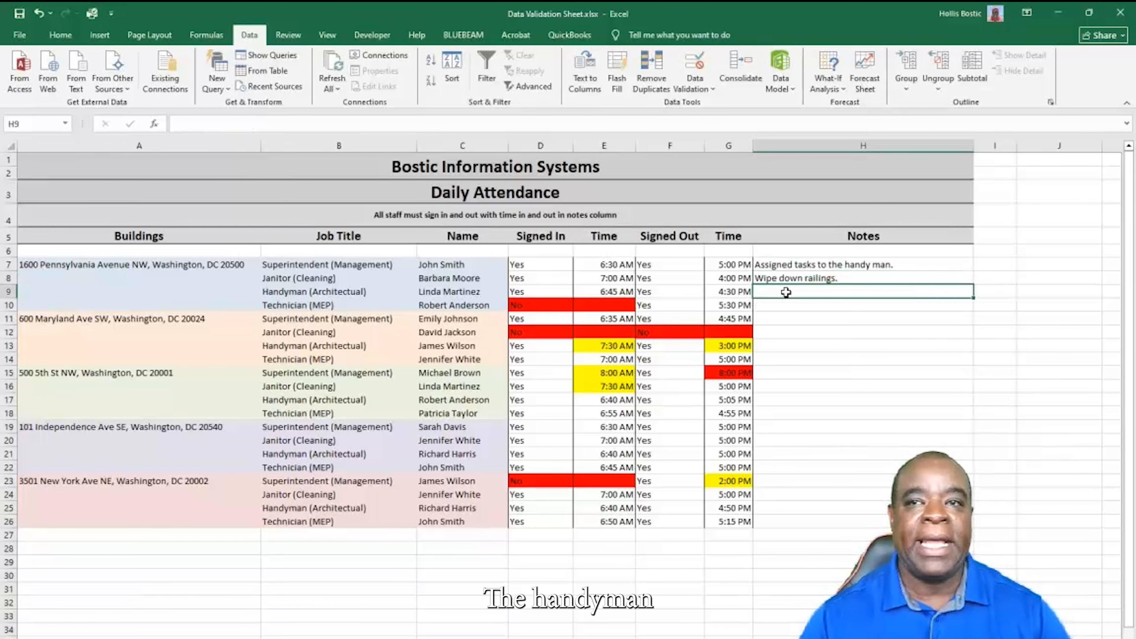
Enter the note "Fix leak faucet" in H9 for the first building's handyman.
{"action": "type", "text": "Le"}
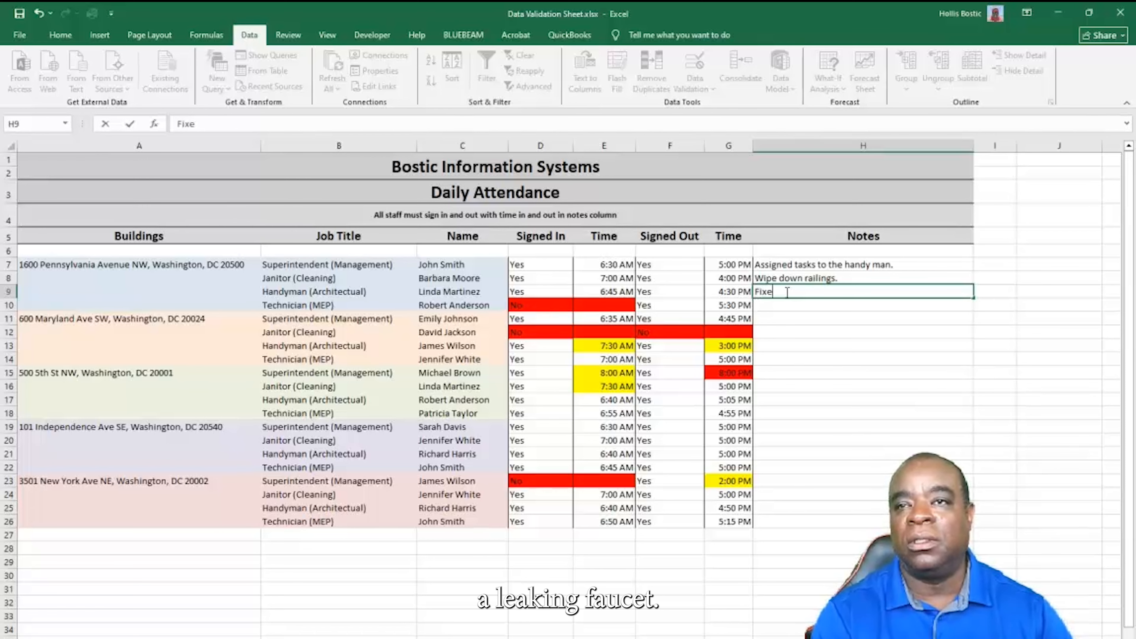
{"action": "key", "text": "BackSpace"}
{"action": "type", "text": "leak"}
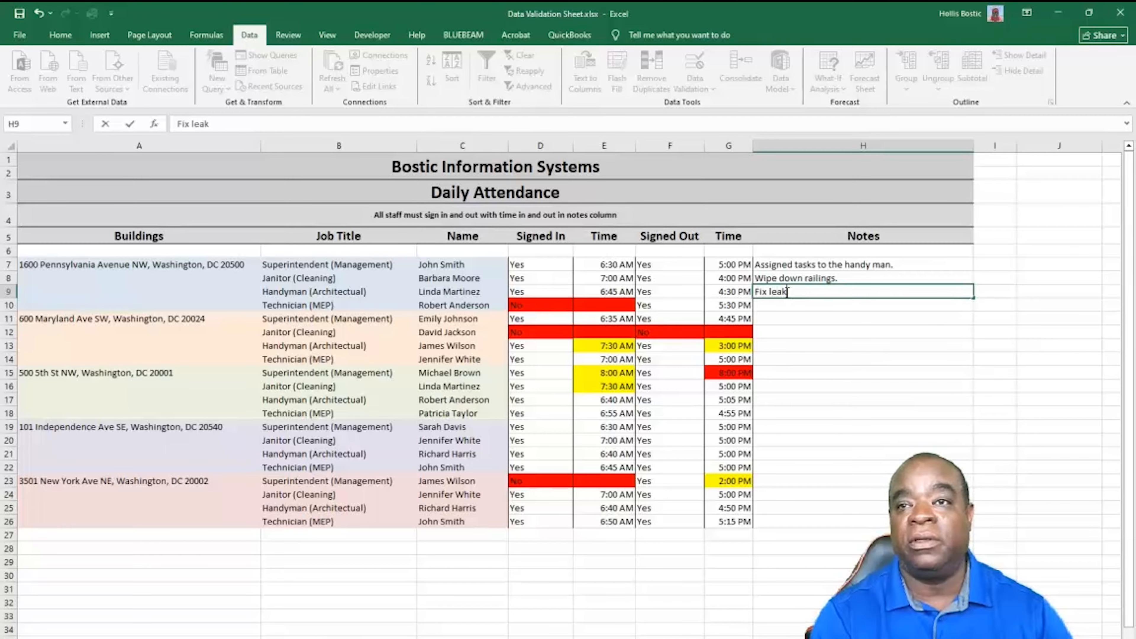
{"action": "type", "text": " faucet"}
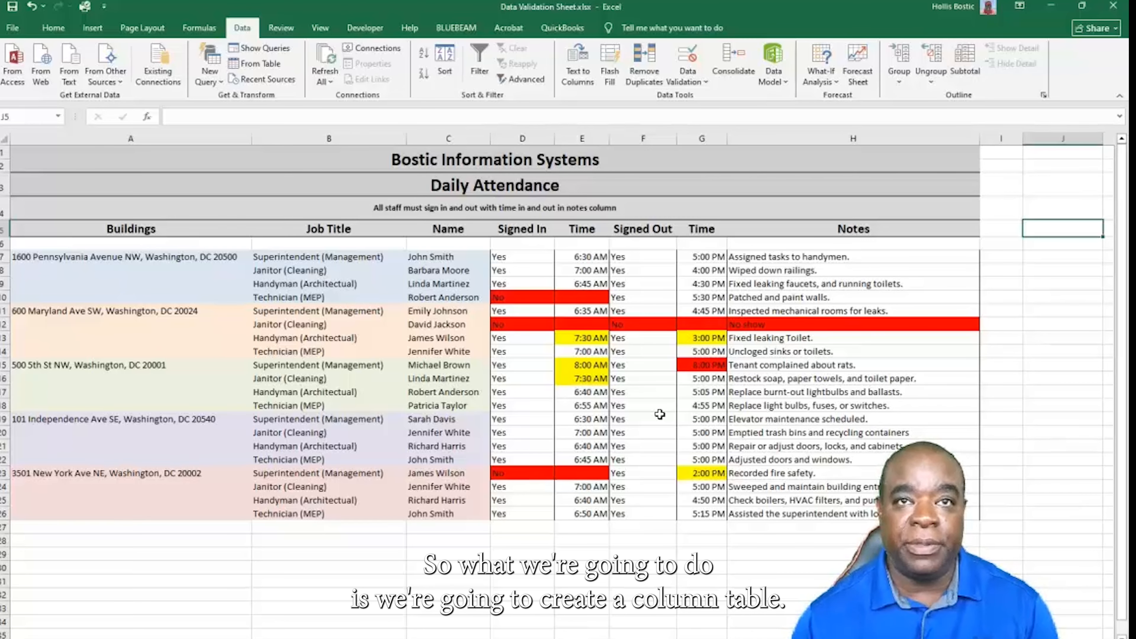
Copy the Name header from C5 to J5 and clear the copy selection.
{"action": "left_click", "coordinate": [449, 230]}
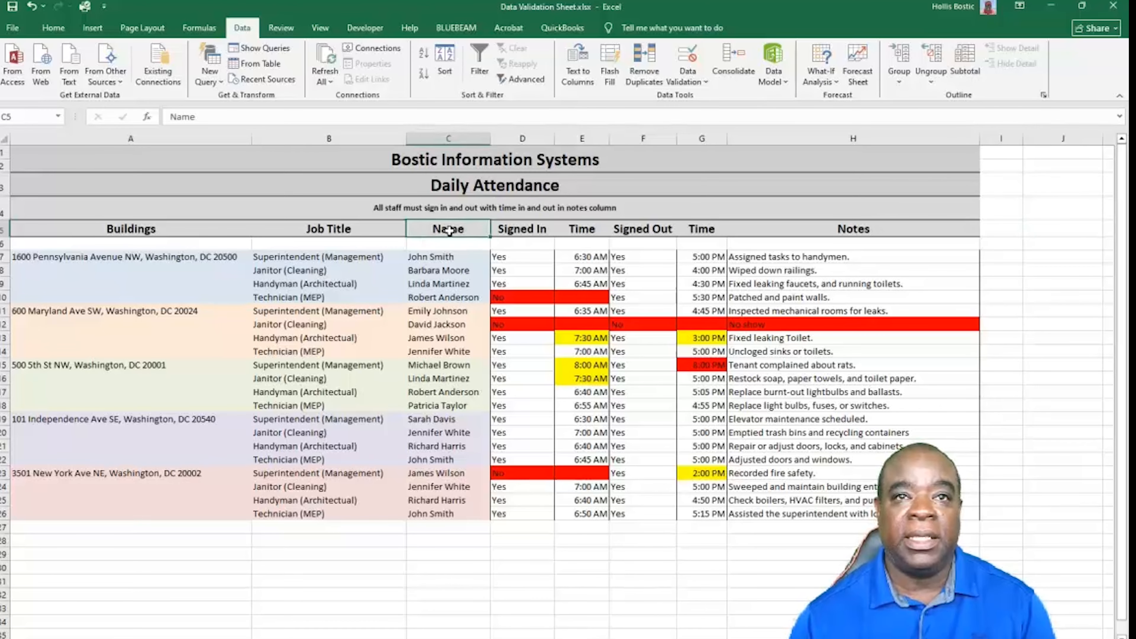
{"action": "right_click", "coordinate": [449, 231]}
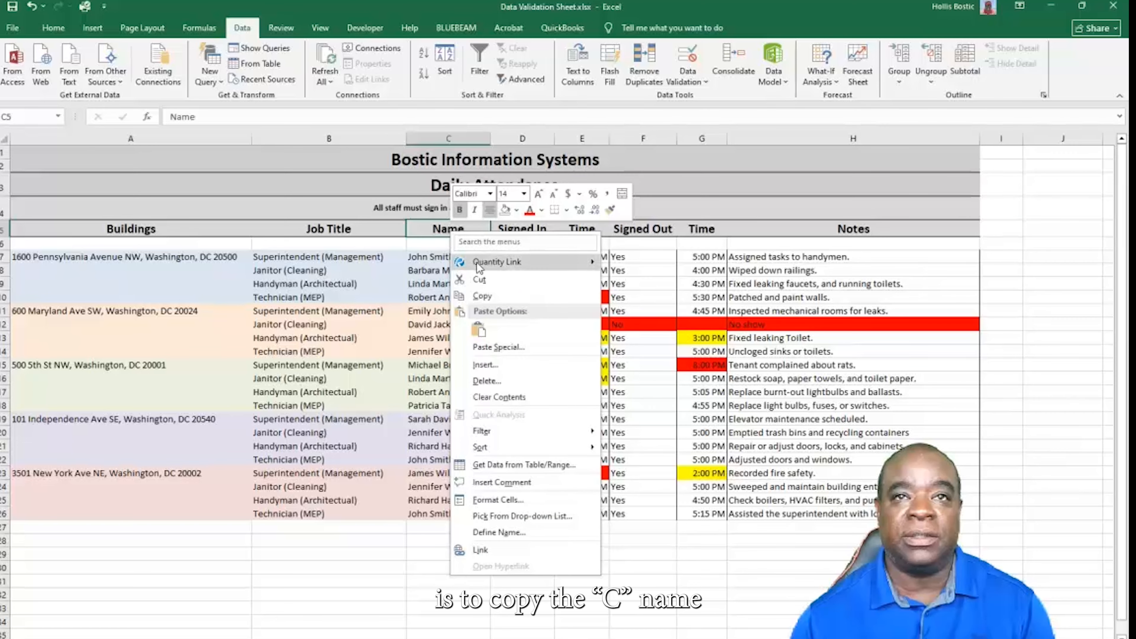
{"action": "left_click", "coordinate": [482, 296]}
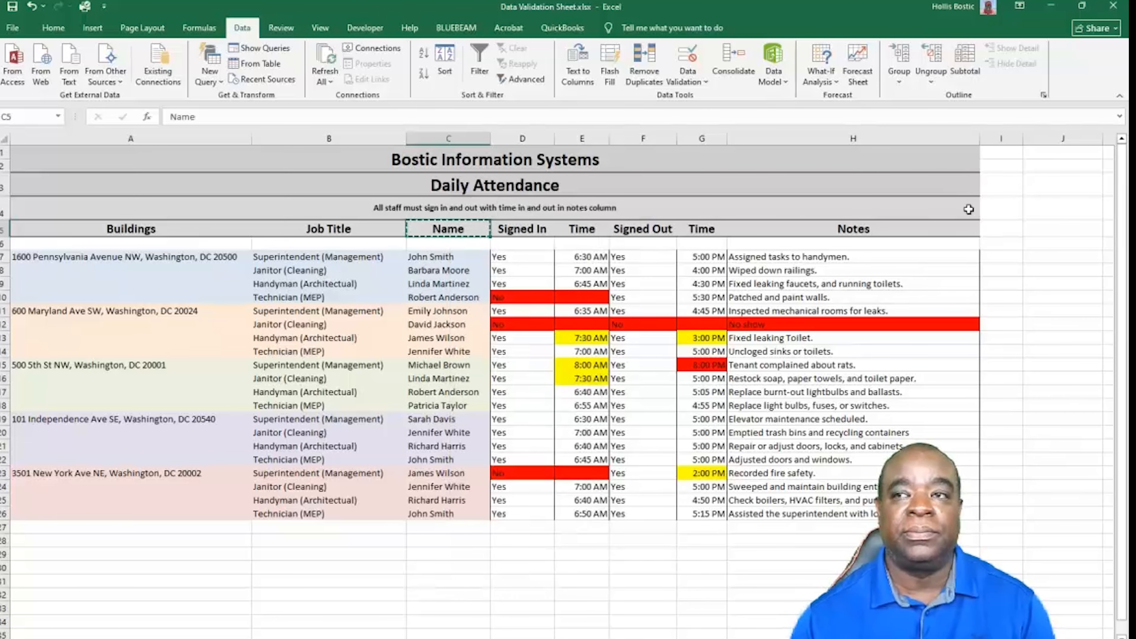
{"action": "left_click", "coordinate": [1063, 231]}
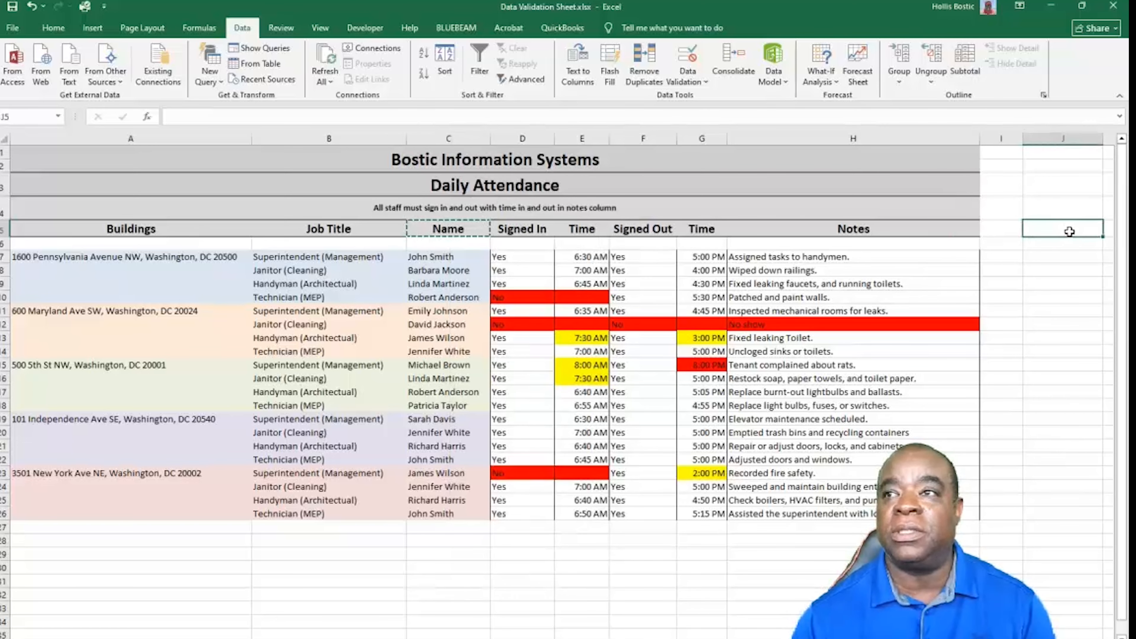
{"action": "right_click", "coordinate": [1069, 231]}
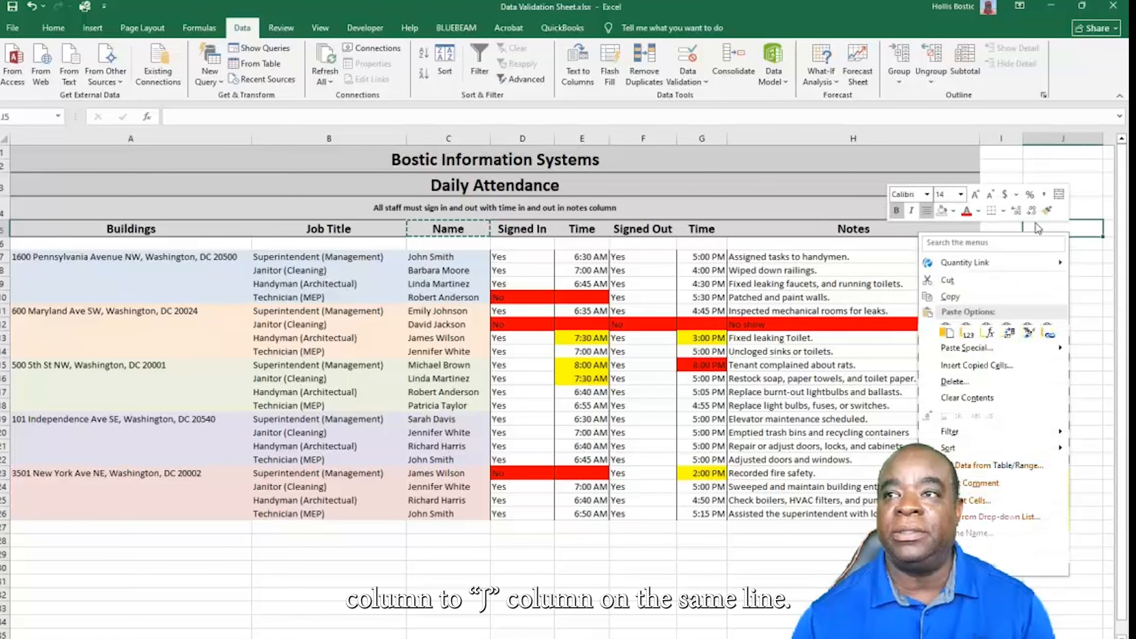
{"action": "left_click", "coordinate": [945, 331]}
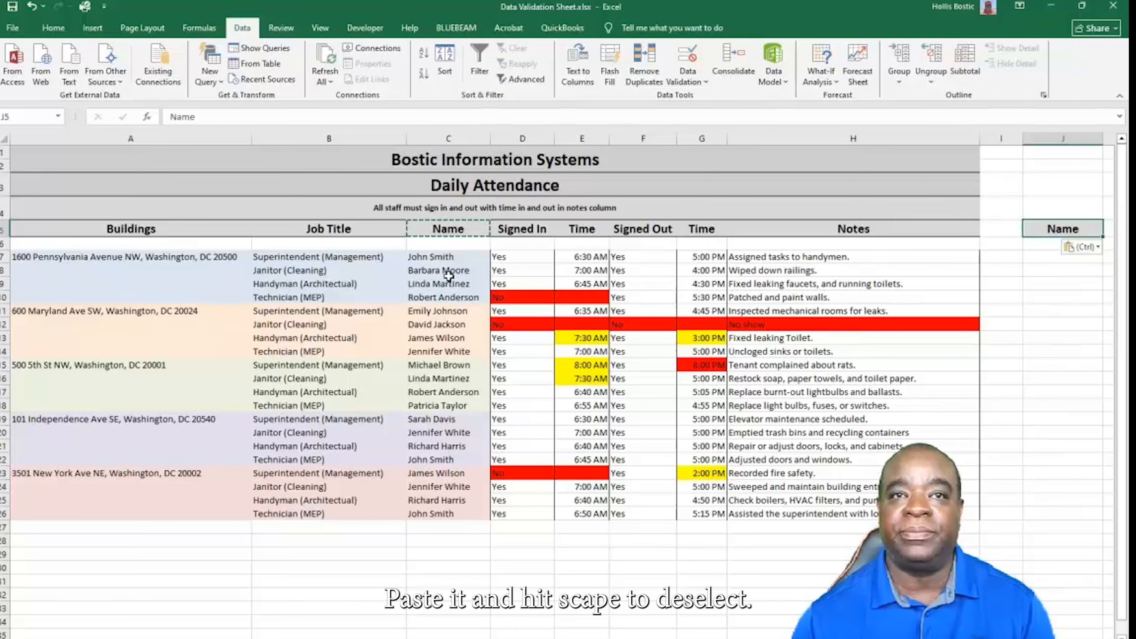
{"action": "key", "text": "Escape"}
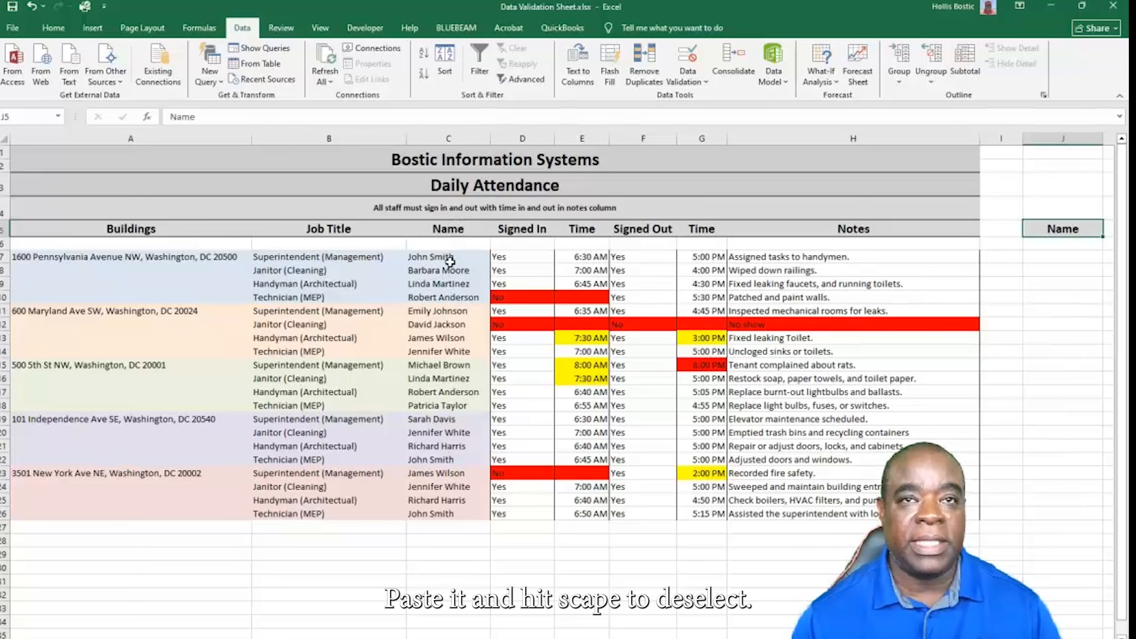
Copy all staff names from C7:C26 into J7:J26 under the new Name header.
{"action": "left_click_drag", "start_coordinate": [450, 259], "coordinate": [450, 512]}
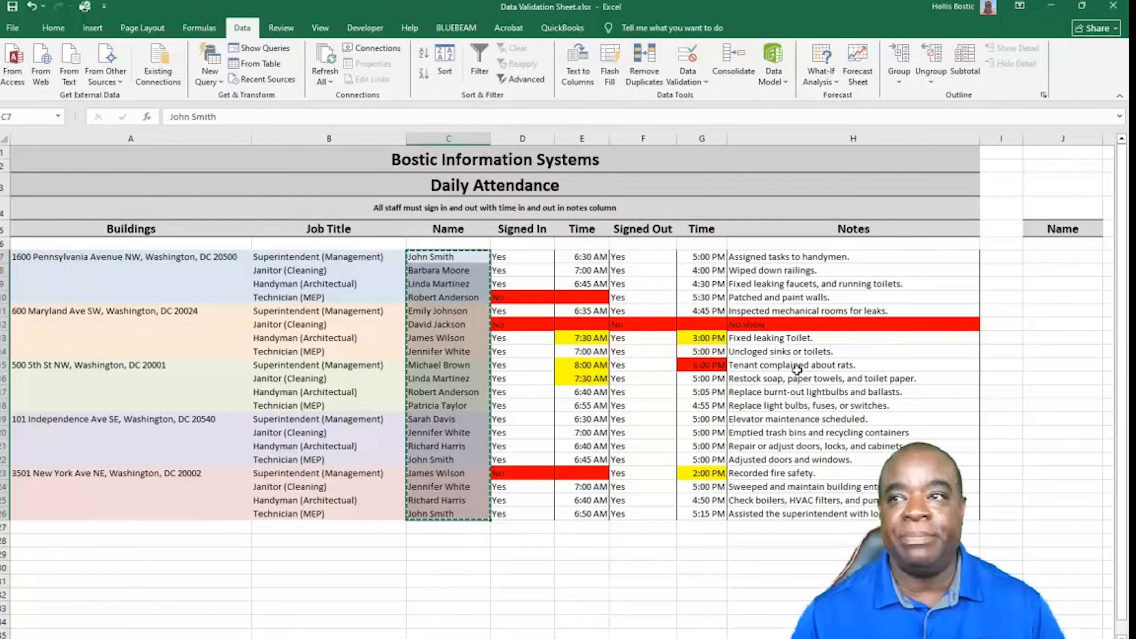
{"action": "left_click_drag", "start_coordinate": [1071, 262], "coordinate": [1064, 515]}
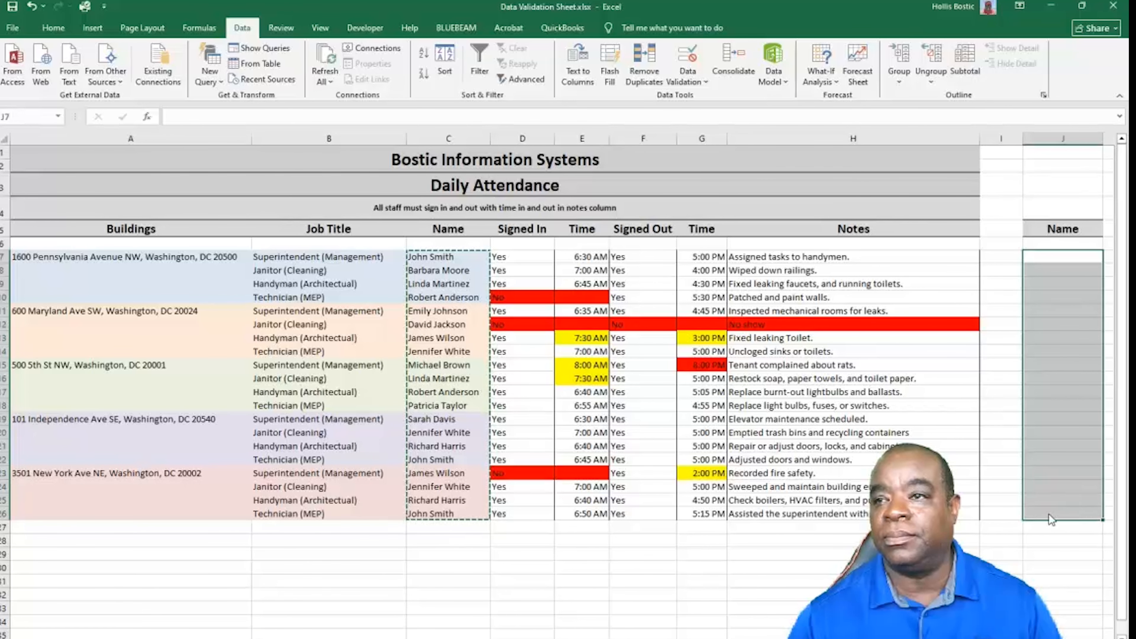
{"action": "key", "text": "ctrl+v"}
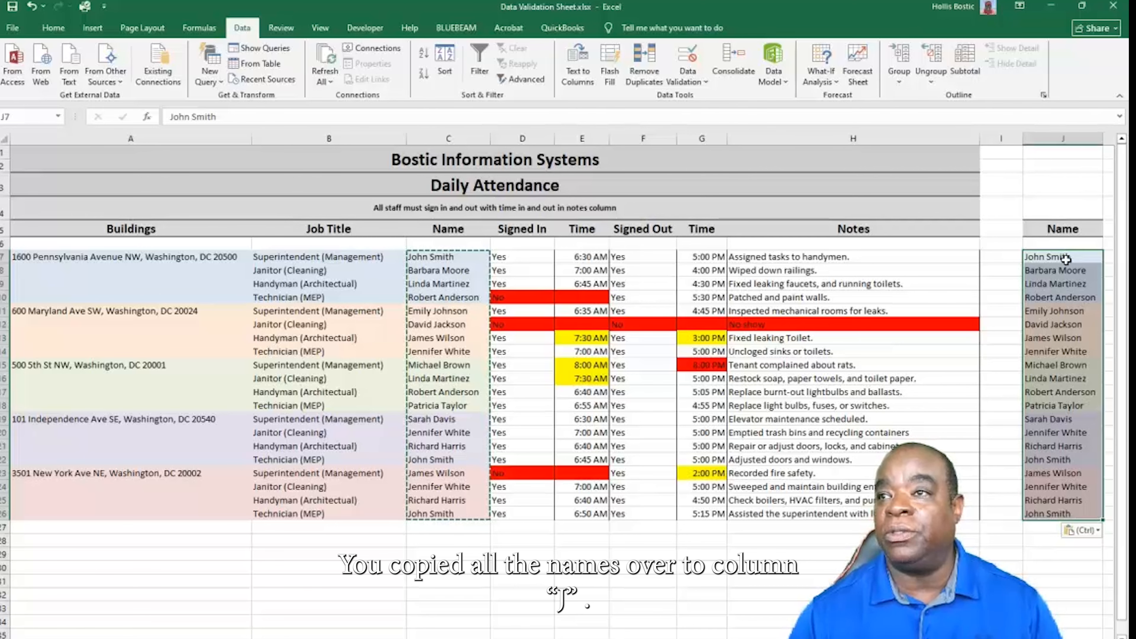
Remove the fill color from the copied names in J7:J26.
{"action": "left_click_drag", "start_coordinate": [1072, 259], "coordinate": [1074, 512]}
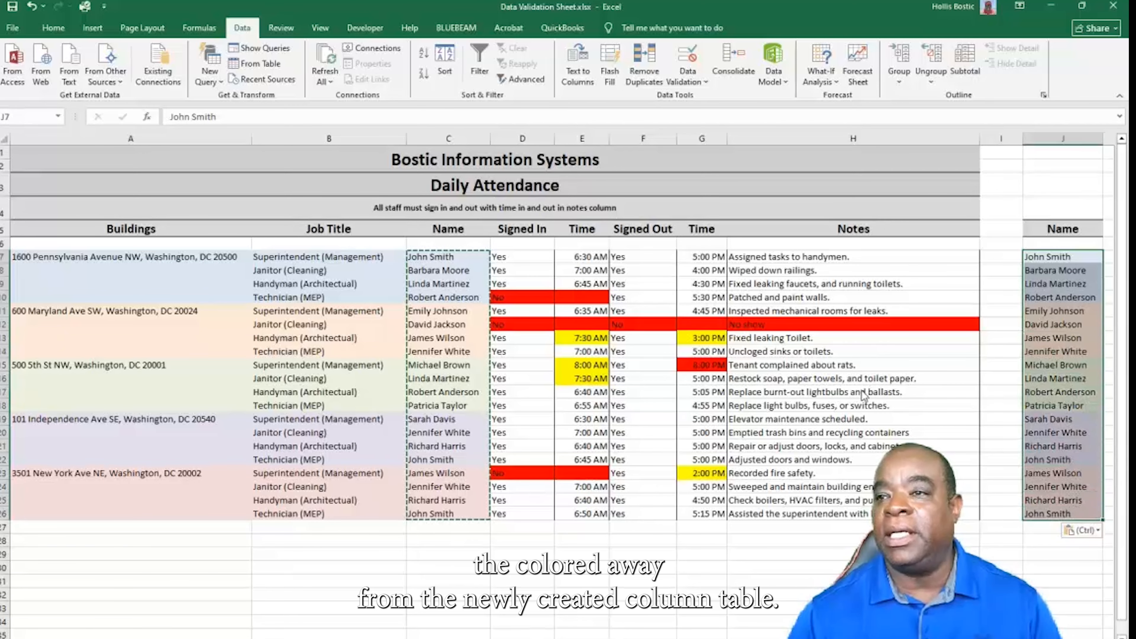
{"action": "left_click", "coordinate": [53, 29]}
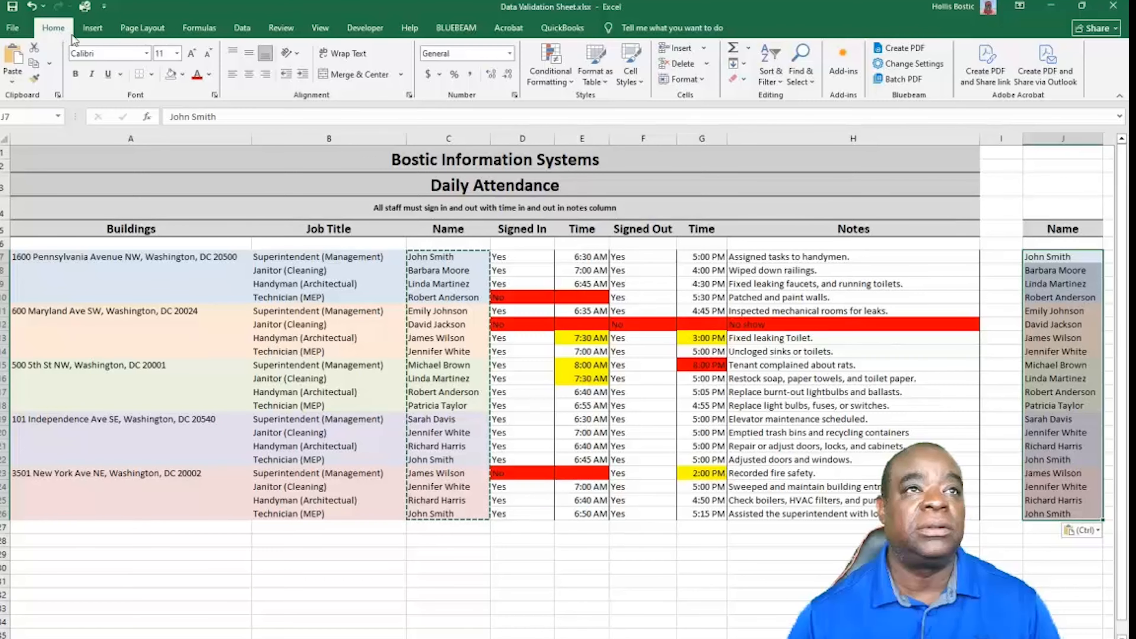
{"action": "left_click", "coordinate": [182, 74]}
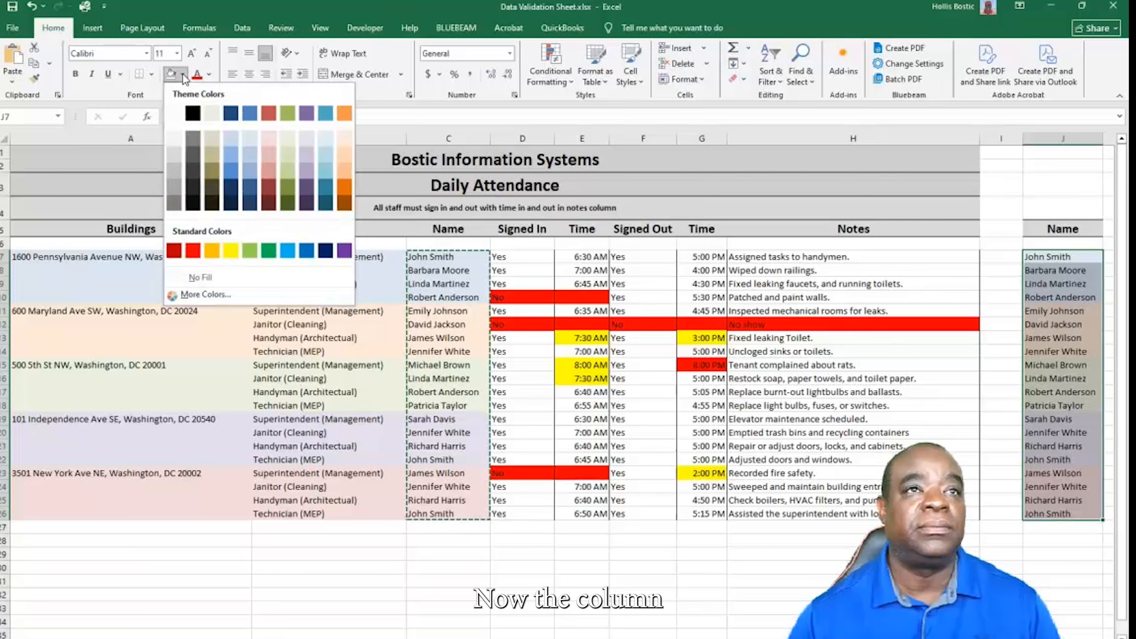
{"action": "left_click", "coordinate": [179, 275]}
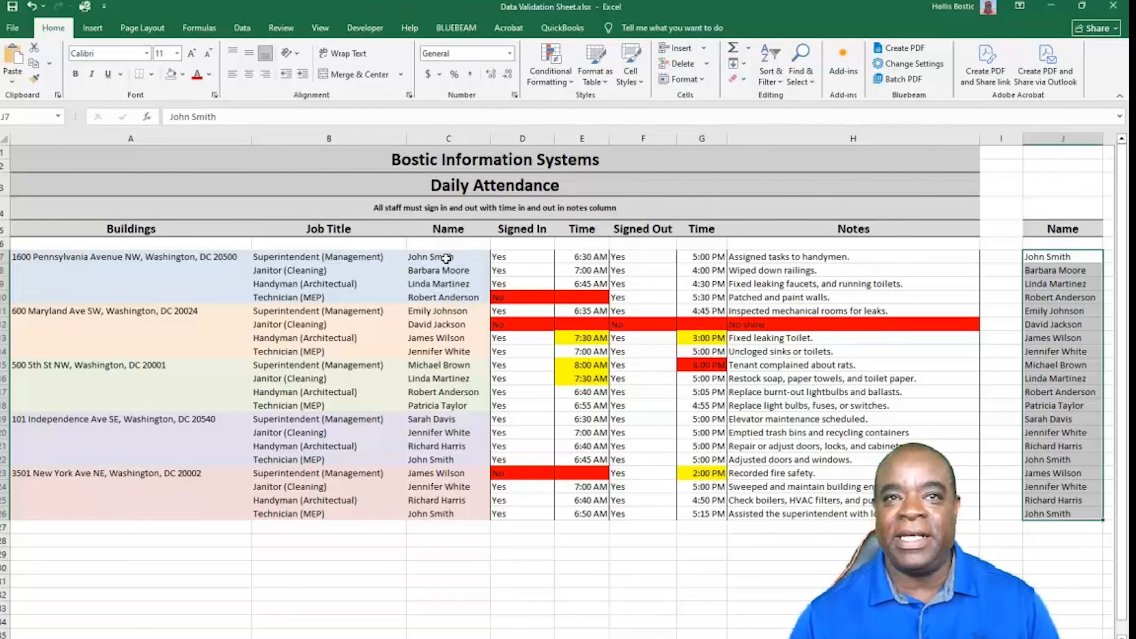
Set up data validation on the names in C7:C26, allowing a List with the source =$J$7:$J$26.
{"action": "left_click_drag", "start_coordinate": [446, 259], "coordinate": [430, 510]}
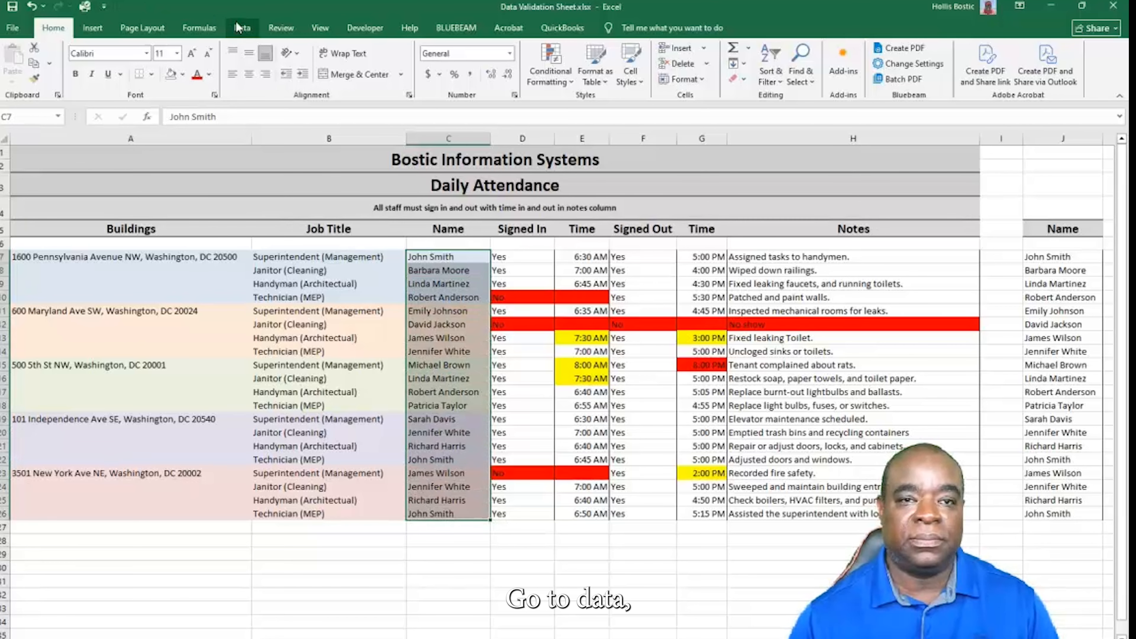
{"action": "left_click", "coordinate": [241, 29]}
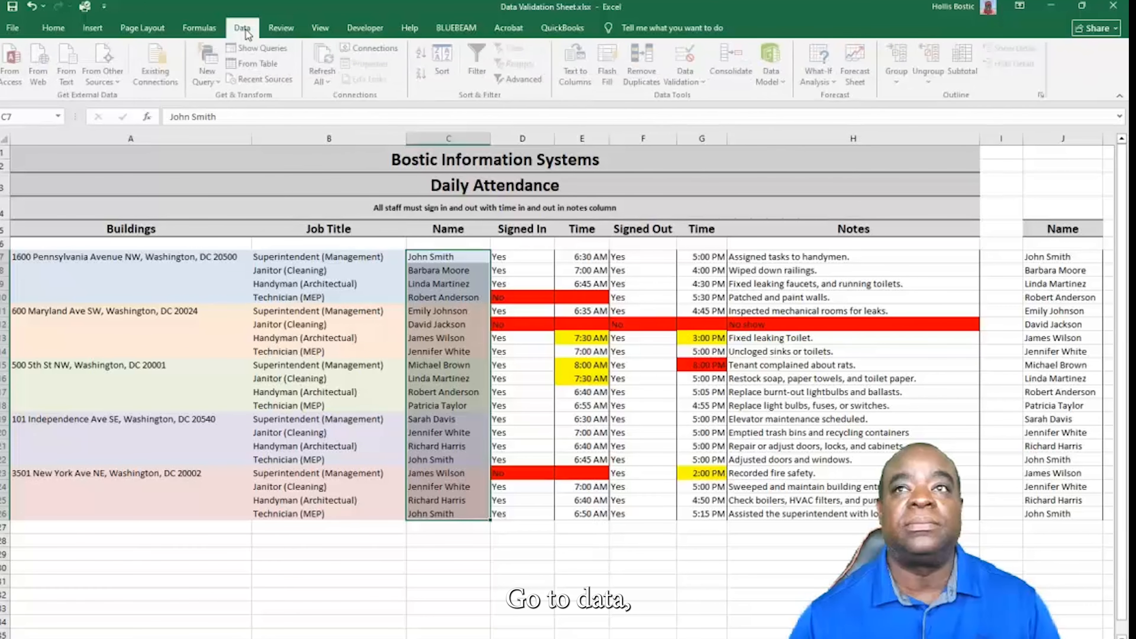
{"action": "left_click", "coordinate": [705, 85]}
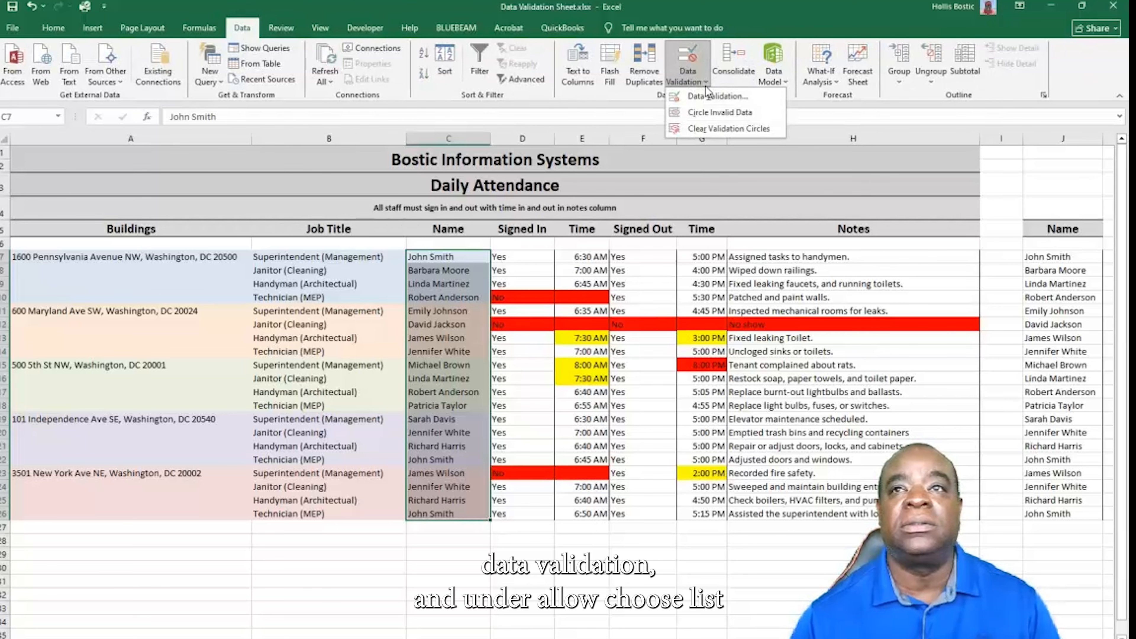
{"action": "left_click", "coordinate": [709, 98]}
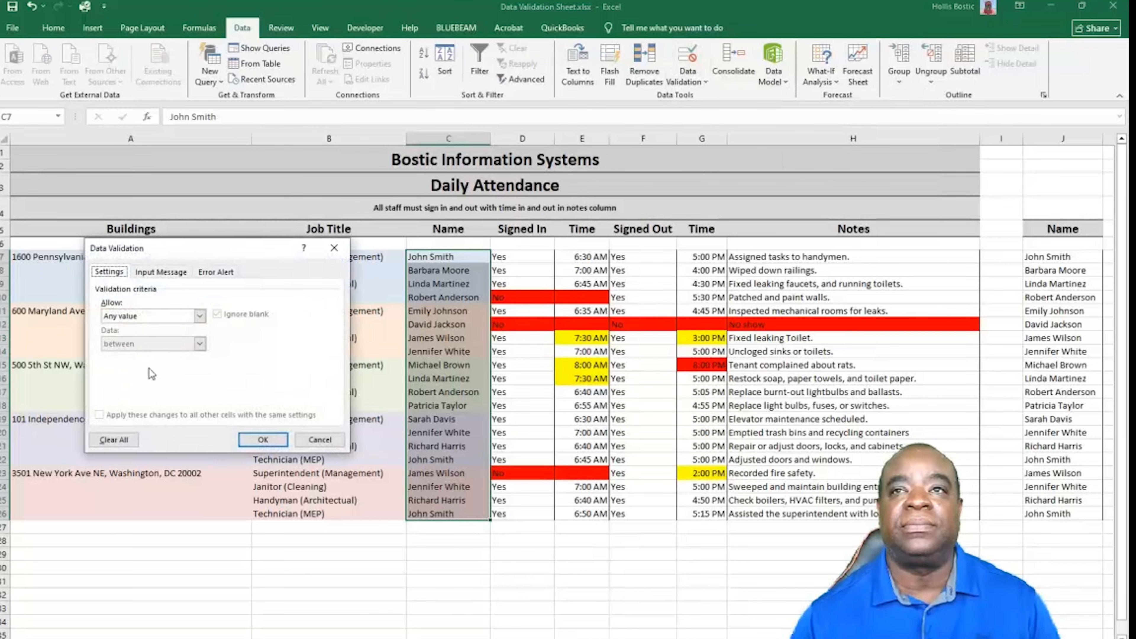
{"action": "left_click", "coordinate": [199, 316]}
{"action": "left_click", "coordinate": [155, 356]}
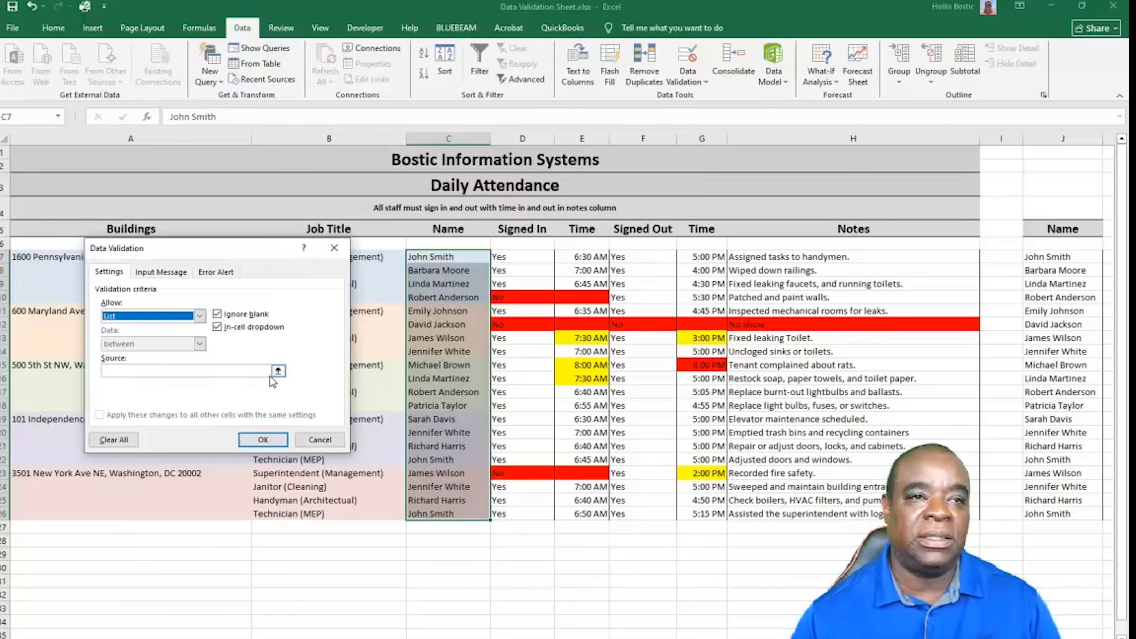
{"action": "left_click", "coordinate": [278, 370]}
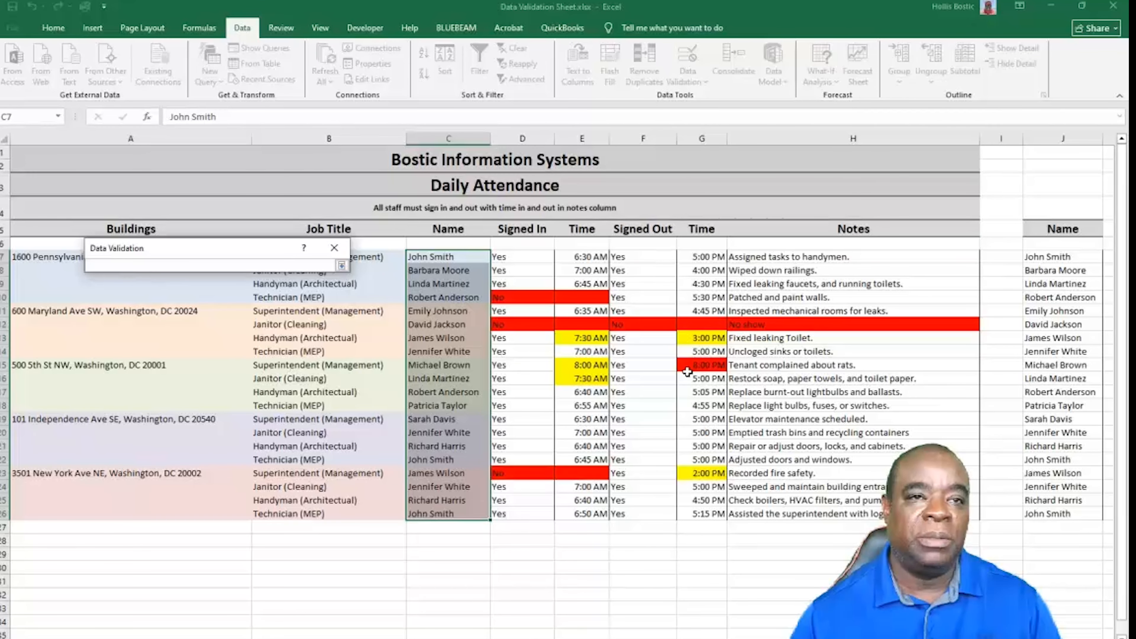
{"action": "left_click_drag", "start_coordinate": [1050, 258], "coordinate": [1048, 513]}
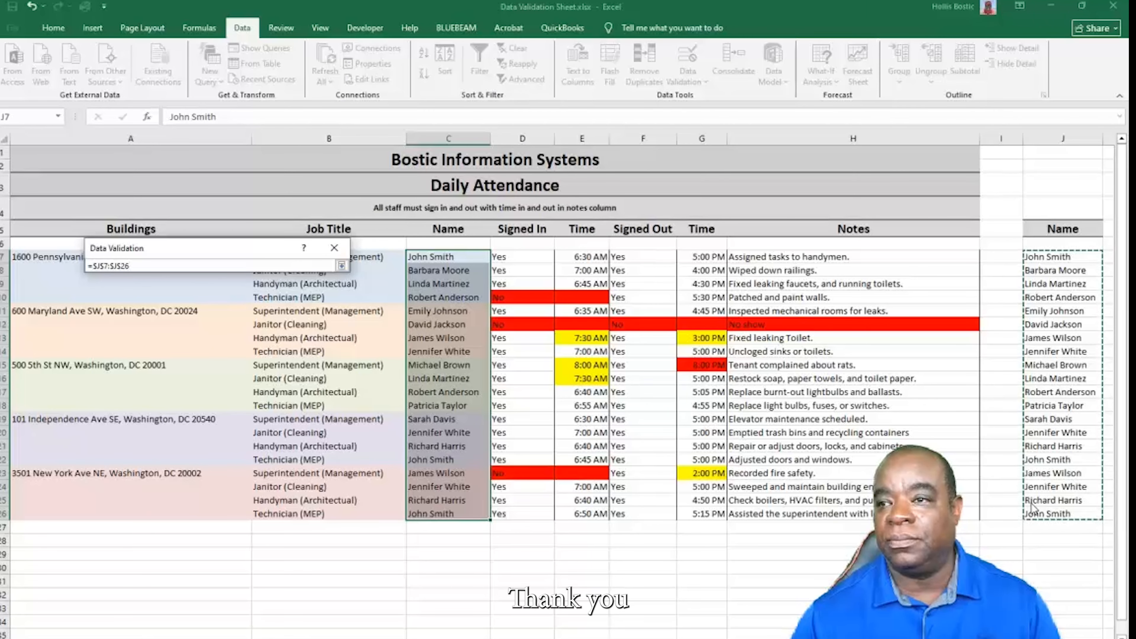